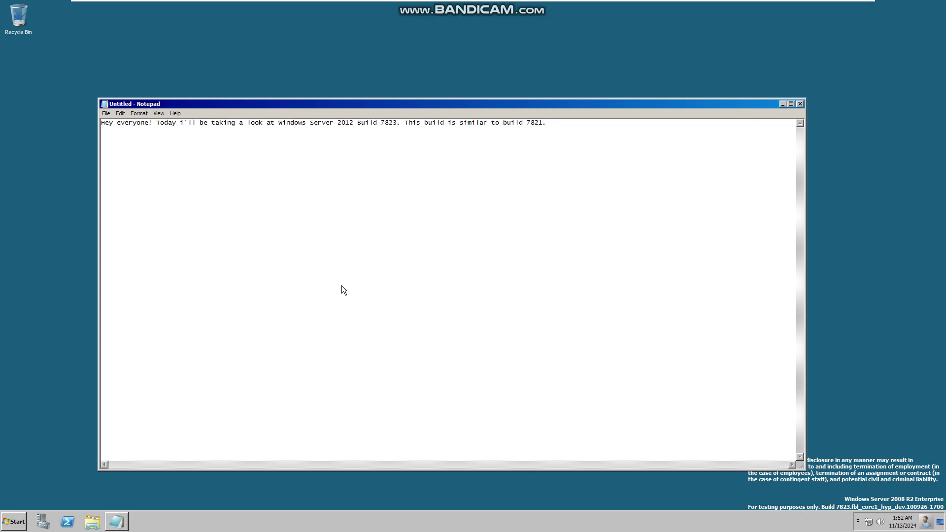
- Open Help and Support for a look and close its window
left_click(25, 521)
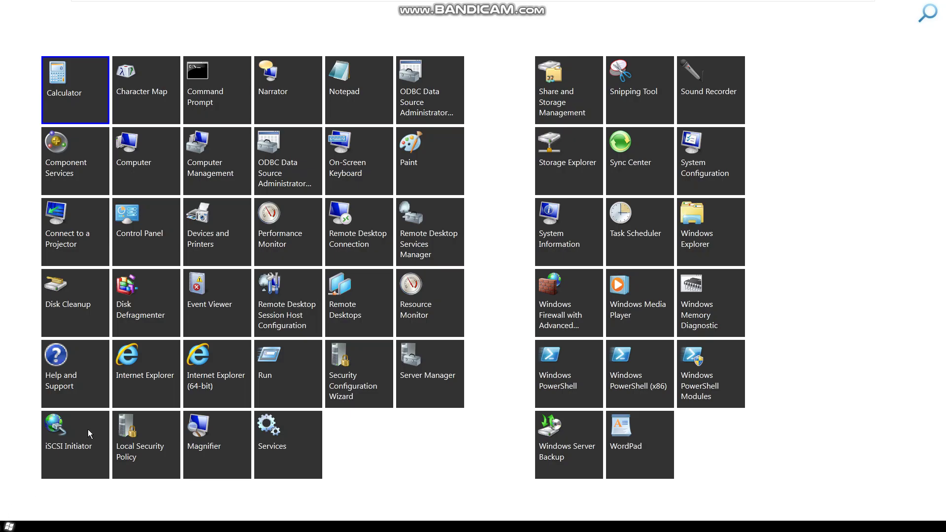
left_click(87, 386)
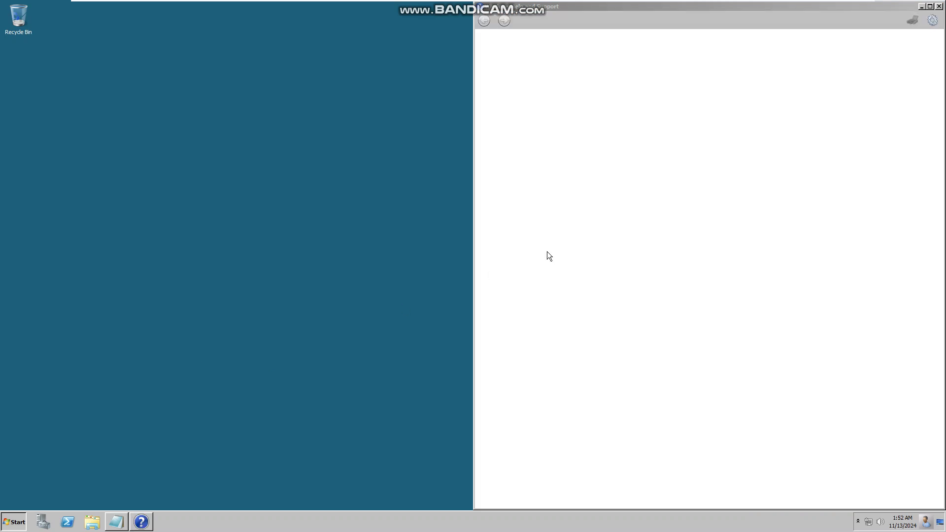
left_click(939, 6)
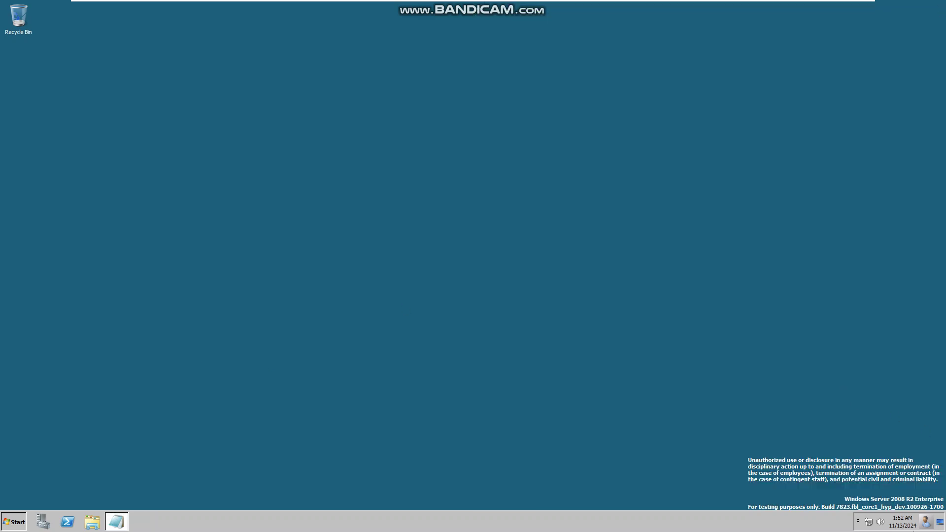
- View the current user's account settings through My Settings and close the User Accounts window
left_click(925, 521)
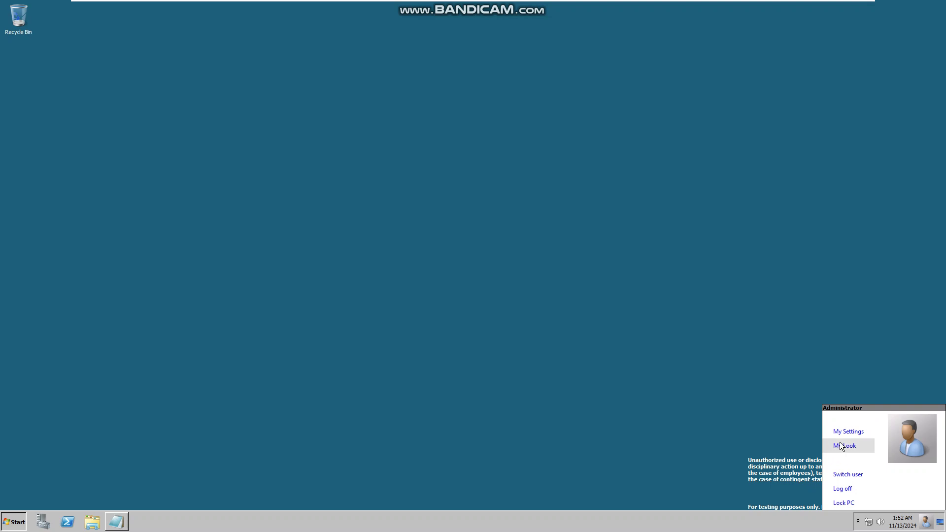
left_click(859, 428)
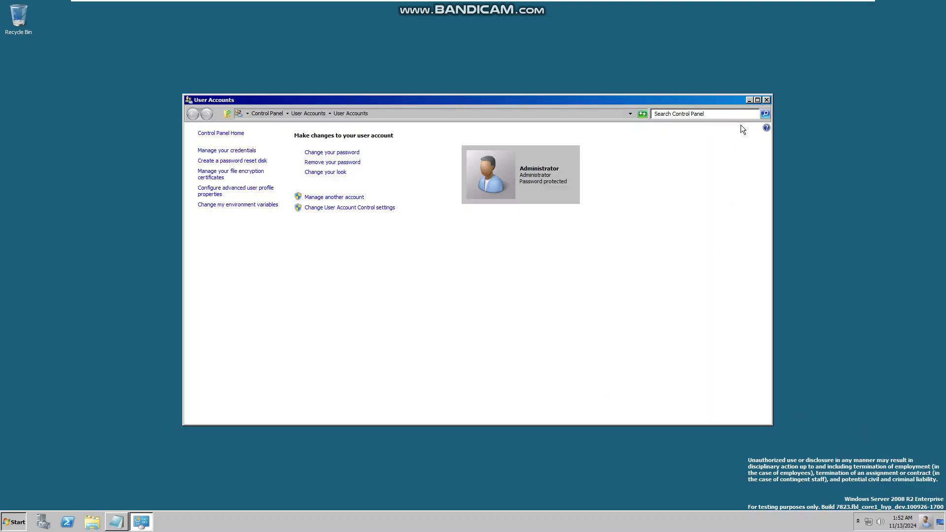
left_click(766, 100)
- Look through the Personalization themes and the solid-colour desktop backgrounds, and close the window without making changes
right_click(441, 290)
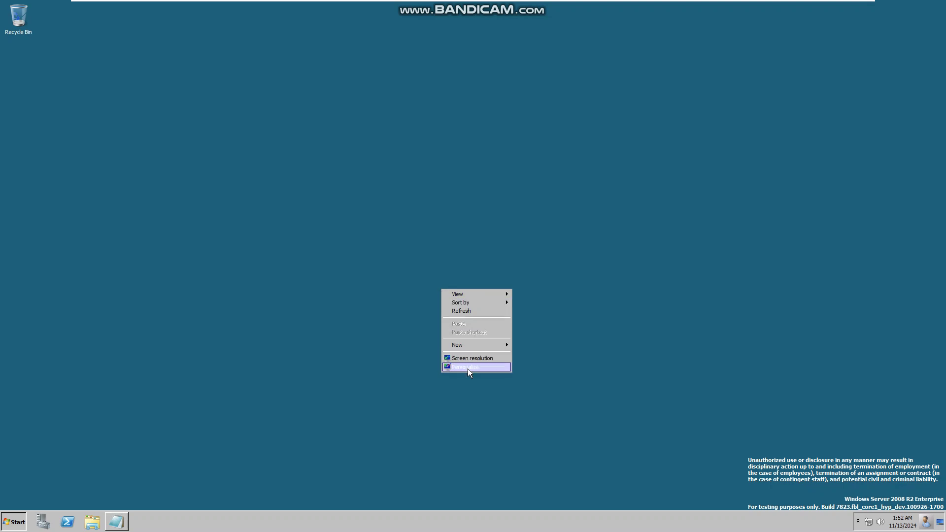
left_click(468, 367)
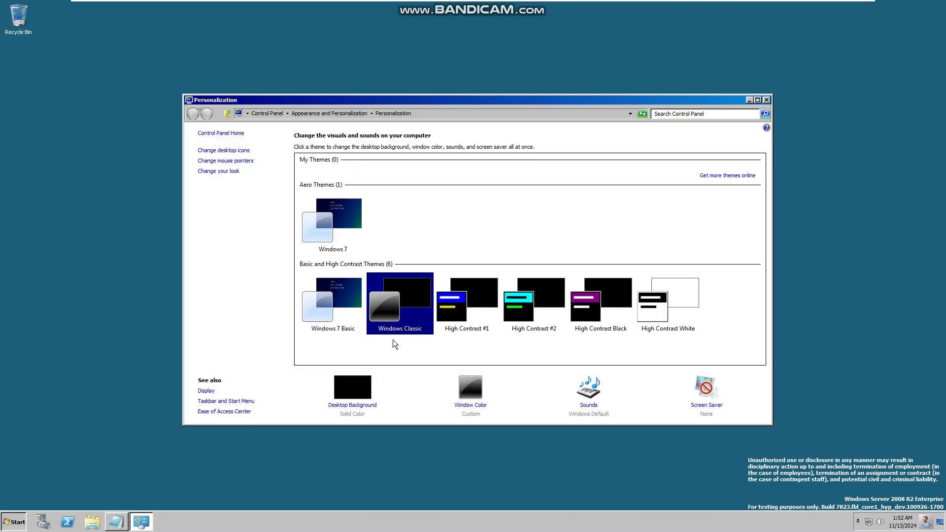
left_click(352, 385)
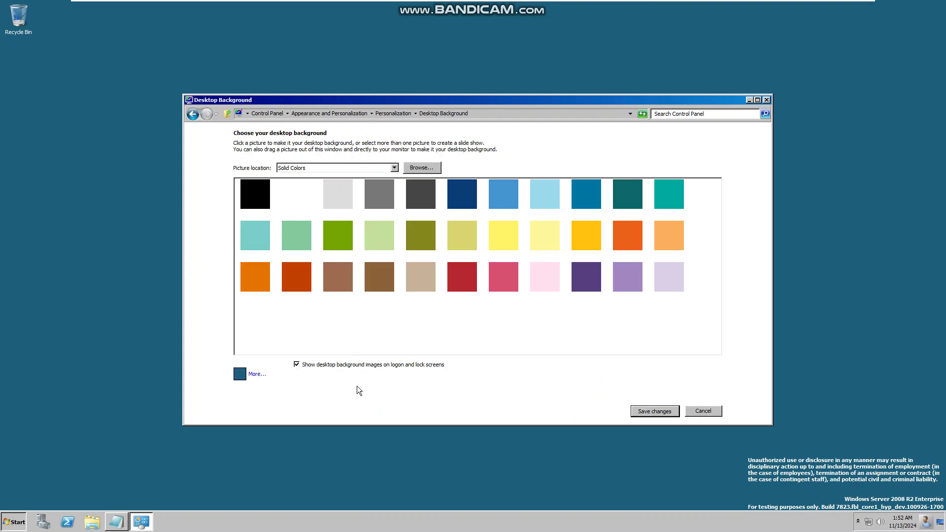
left_click(703, 411)
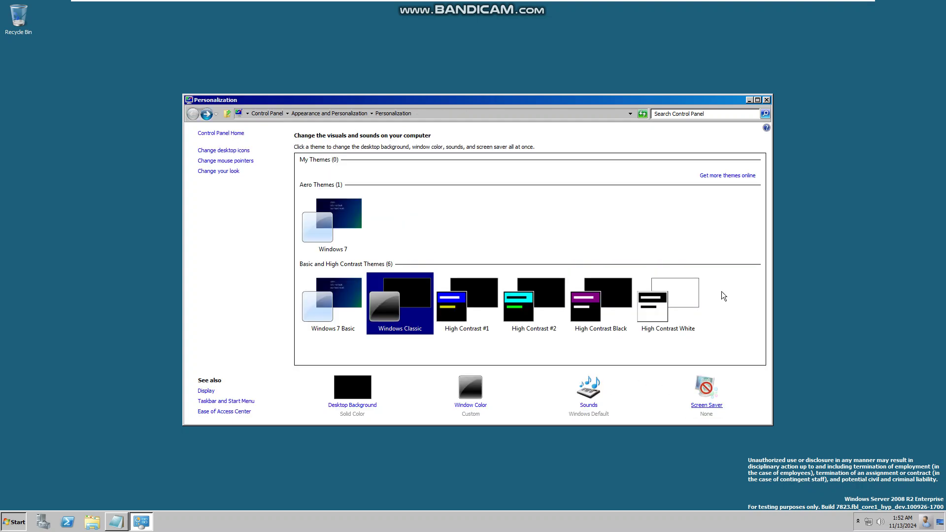
left_click(766, 100)
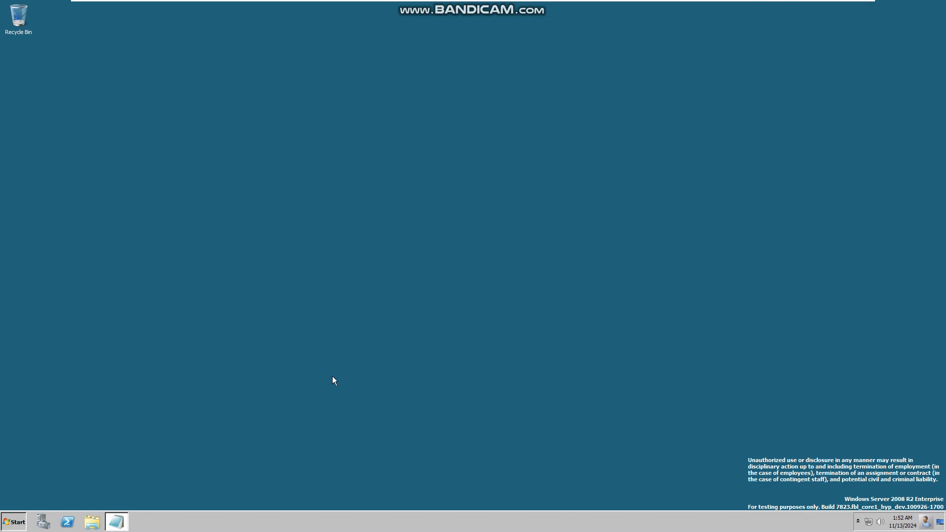
- Open Paint and choose red as the drawing colour
key("super")
left_click(424, 158)
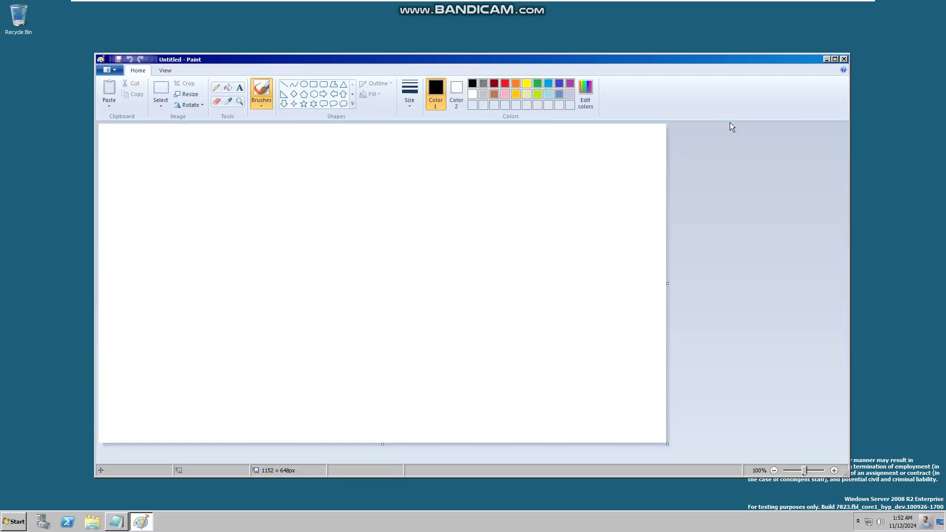
left_click(505, 83)
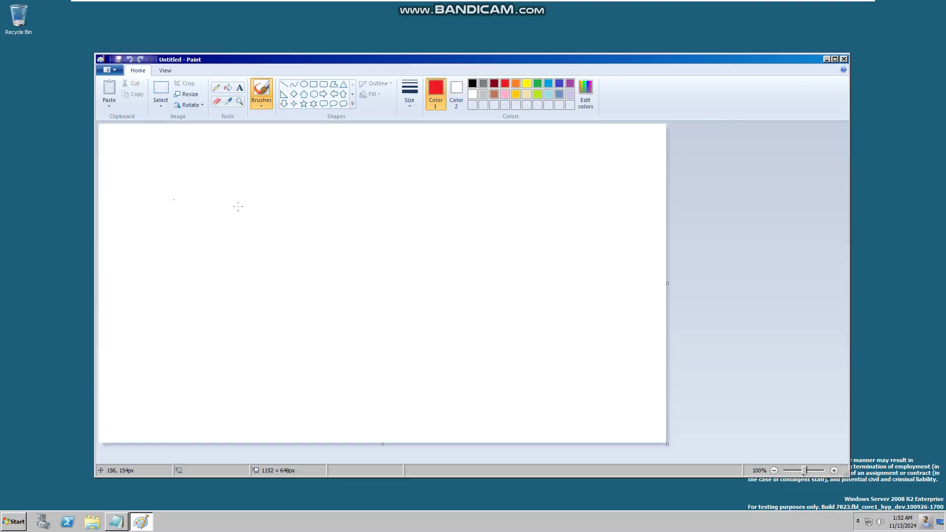
left_click_drag(238, 206, 285, 205)
left_click_drag(280, 225, 274, 250)
key("ctrl+z")
mouse_move(176, 203)
left_mouse_down()
mouse_move(219, 201)
mouse_move(264, 333)
left_mouse_up()
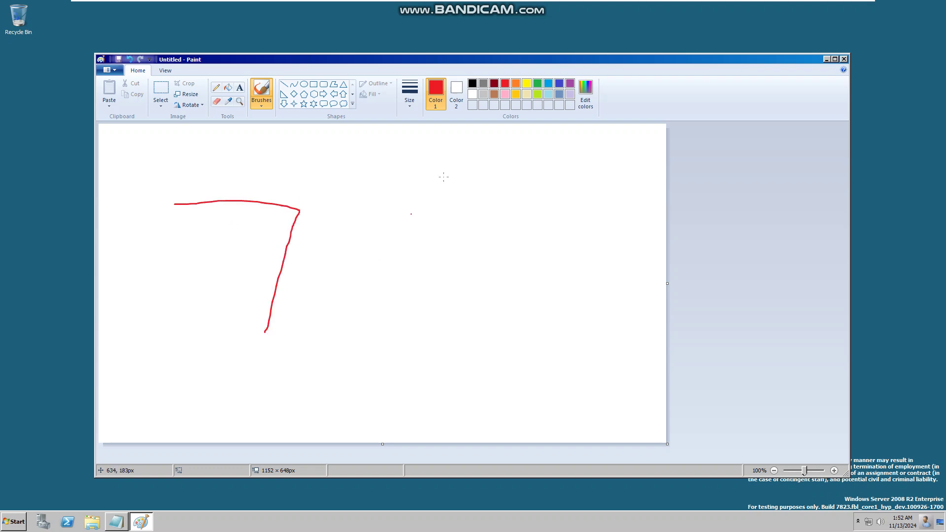
key("ctrl+z")
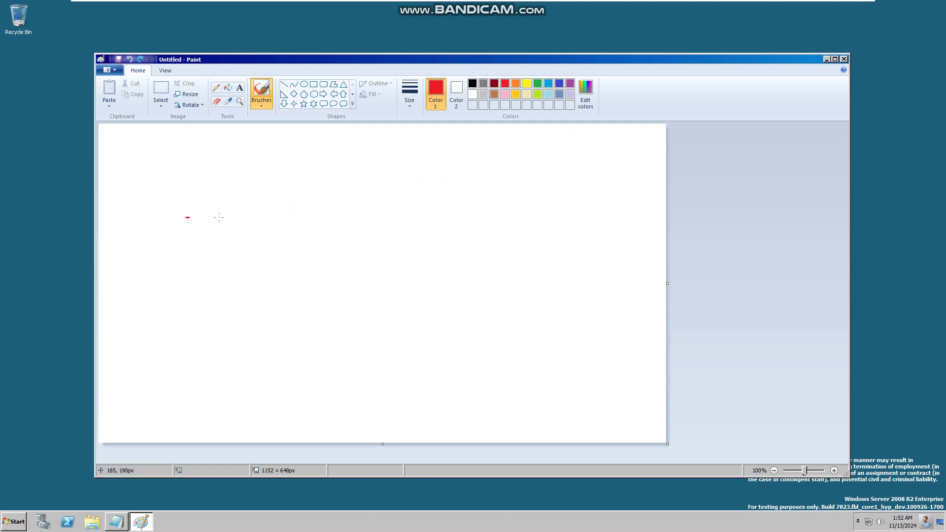
- Draw a large red 7 on the canvas and a green 8 to its right with the brush
left_click_drag(219, 217, 231, 403)
left_click(538, 84)
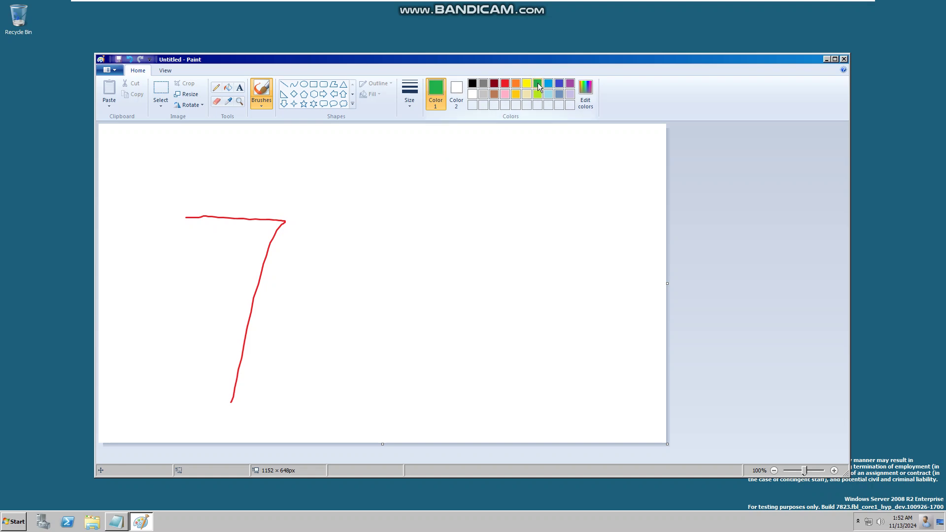
mouse_move(363, 210)
left_mouse_down()
mouse_move(401, 370)
mouse_move(382, 239)
mouse_move(367, 213)
left_mouse_up()
- Draw a light blue 2 and a yellow 3 after the 8 to complete the number 7823
left_click(548, 84)
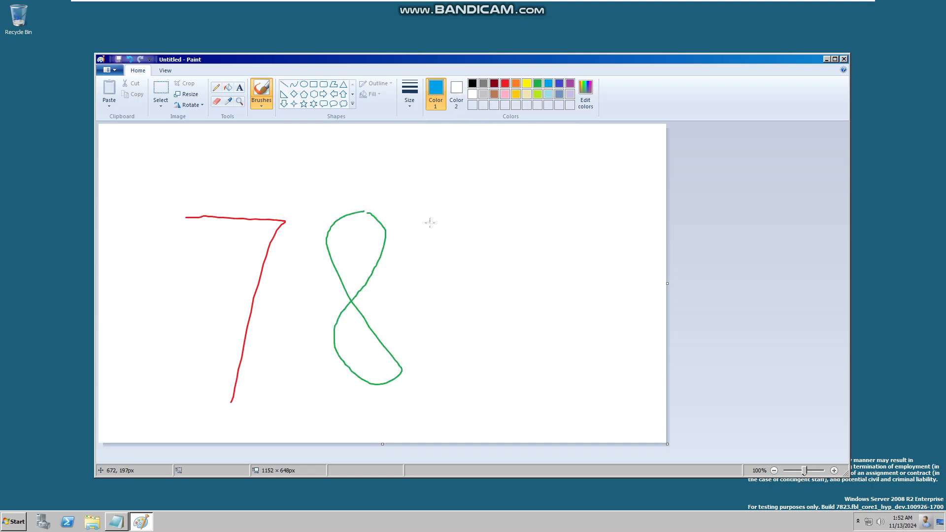
mouse_move(430, 224)
left_mouse_down()
mouse_move(496, 264)
mouse_move(463, 336)
mouse_move(515, 338)
left_mouse_up()
left_click(519, 323)
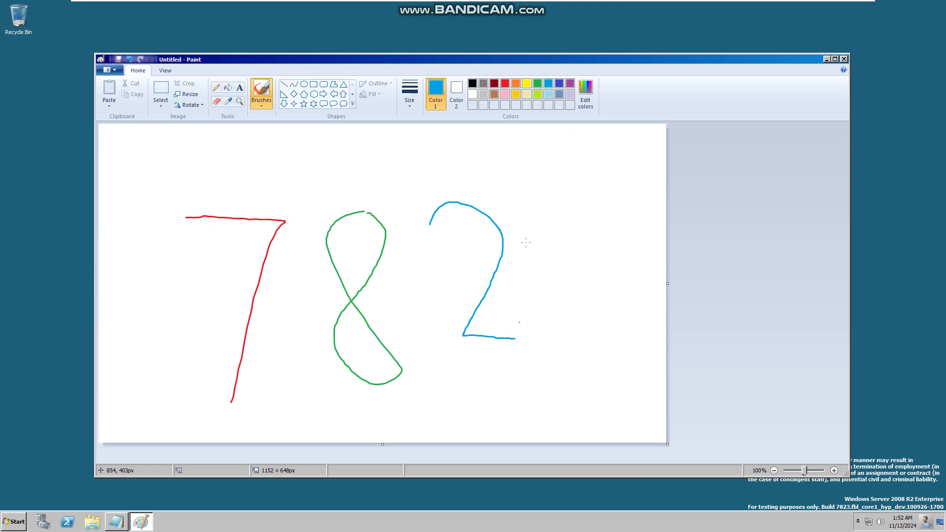
left_click(529, 85)
mouse_move(551, 211)
left_mouse_down()
mouse_move(607, 252)
mouse_move(634, 317)
mouse_move(571, 331)
left_mouse_up()
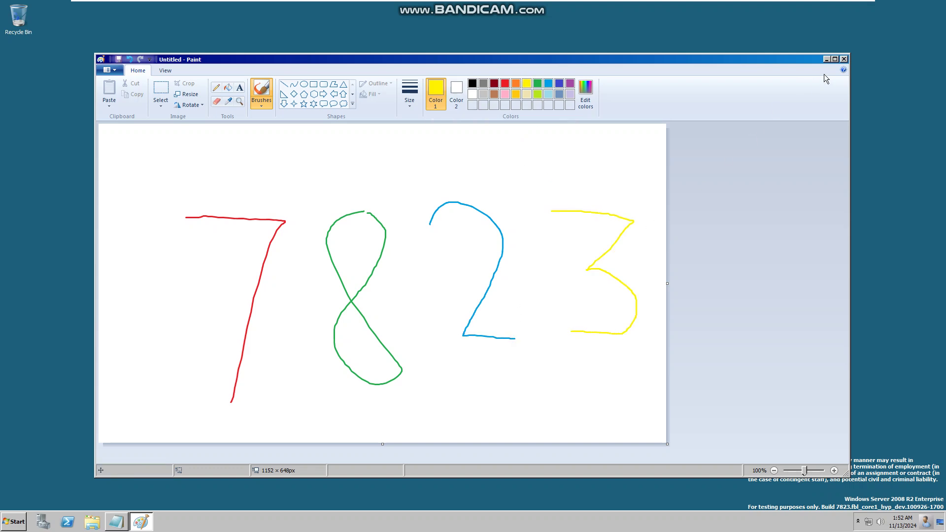
- Close Paint, saving the drawing as a PNG named 7823 in the Pictures library
left_click(844, 59)
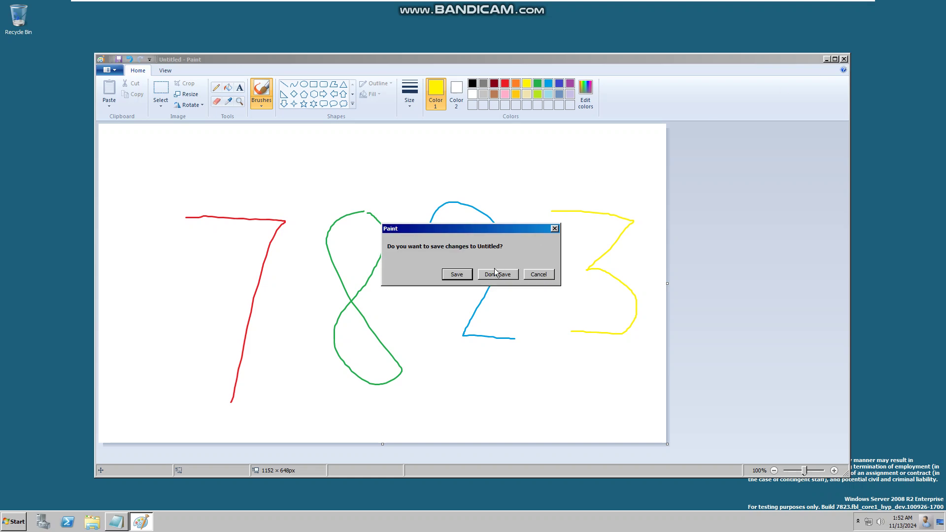
left_click(471, 274)
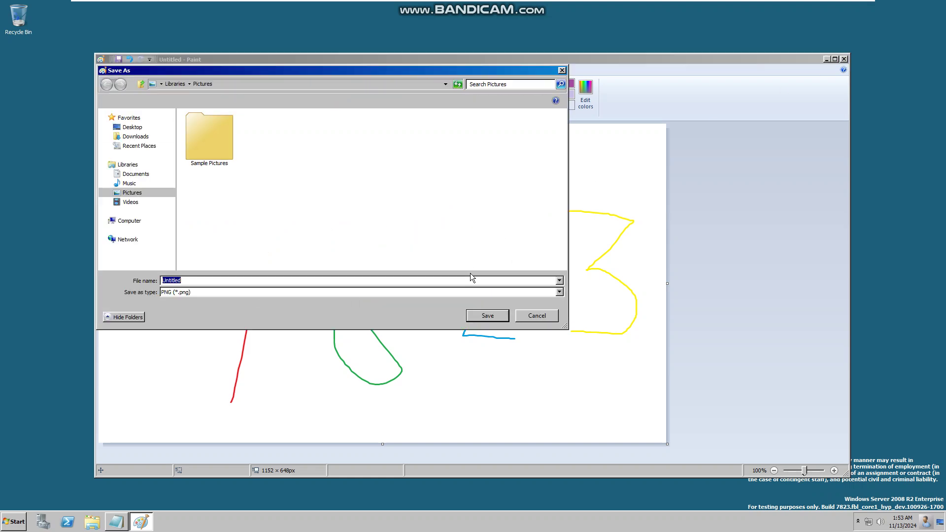
type("87")
key("Escape")
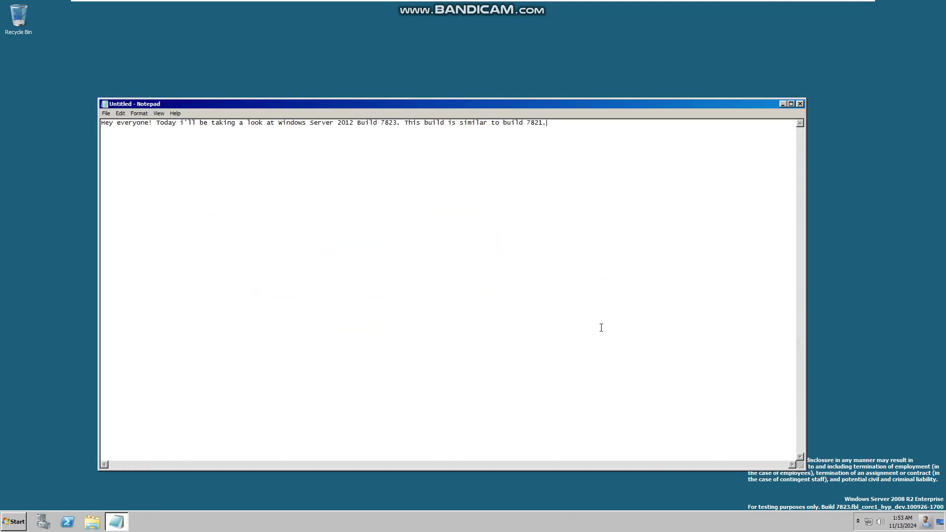
- Clear Notepad off the desktop and capture a rectangular snip of the desktop's middle with the Snipping Tool
left_click(783, 105)
key("super")
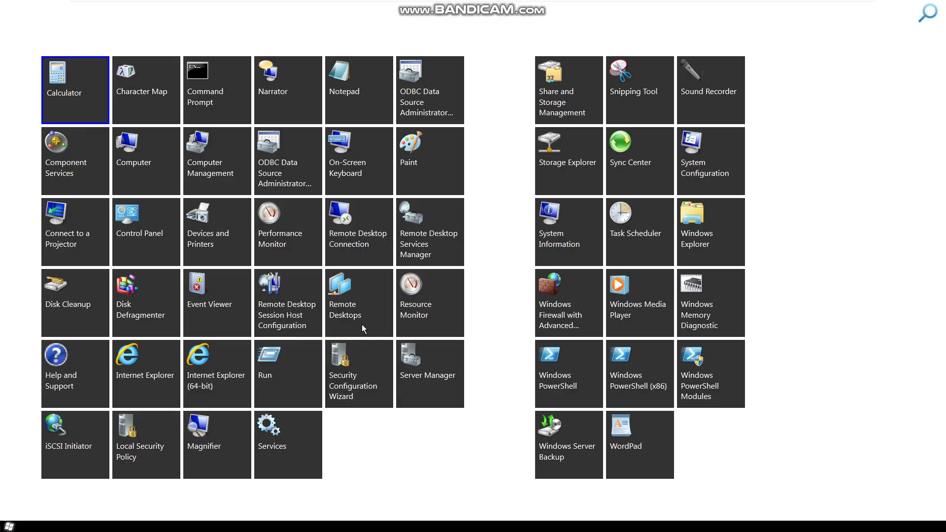
key("super")
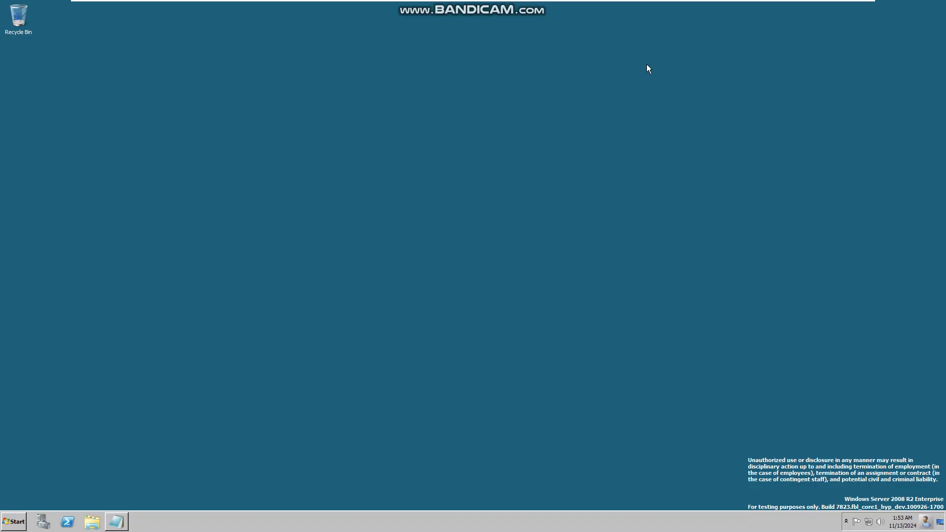
left_click_drag(335, 221, 532, 352)
- Close the Snipping Tool, saving the snip as a PNG named blue in the Pictures library
left_click(581, 143)
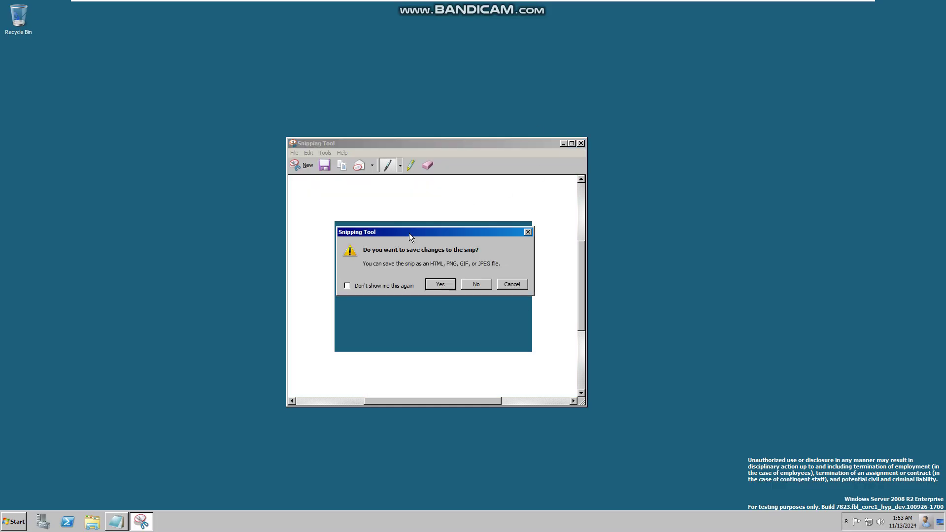
left_click(451, 286)
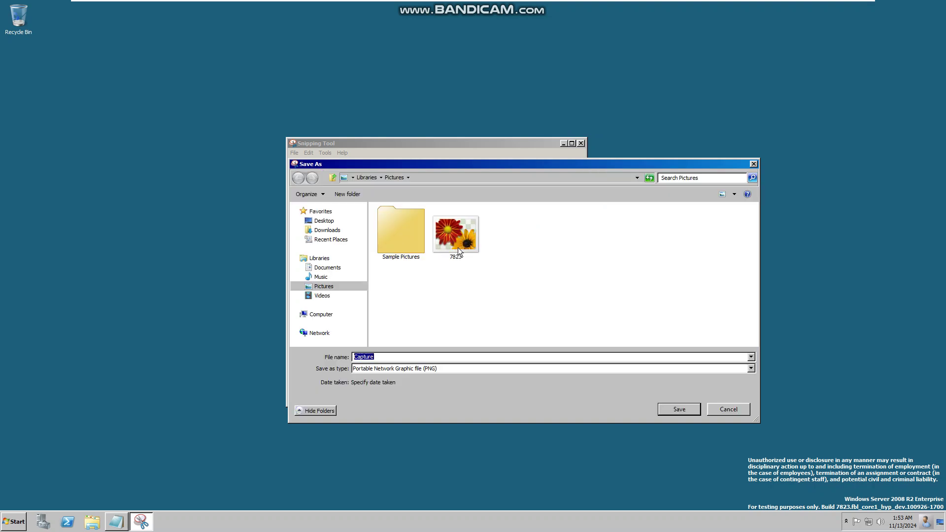
type("blue")
key("Return")
- Open WordPad and enter the text "Hello World" in the blank document
key("super")
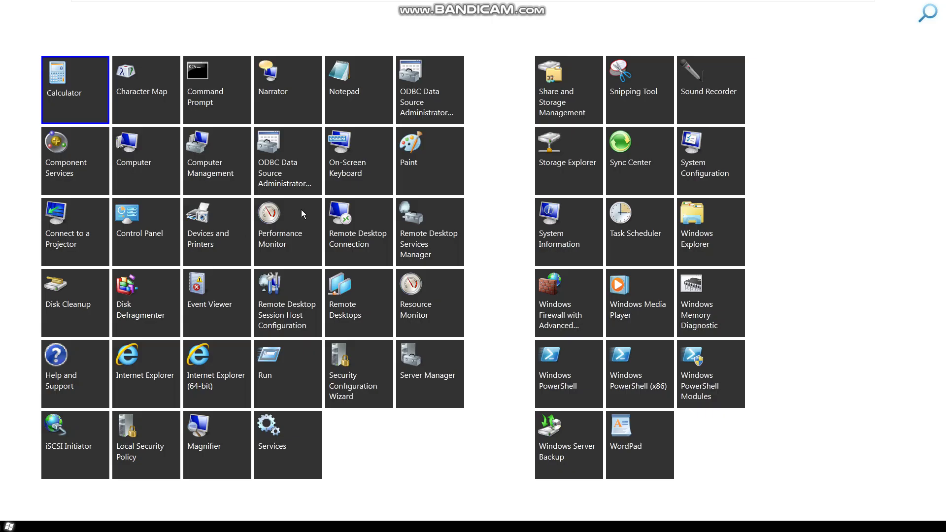
key("Escape")
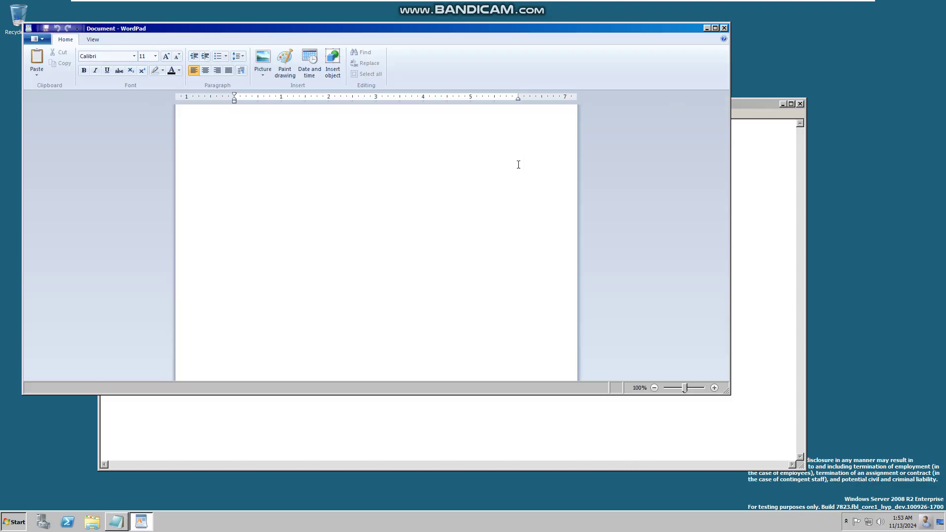
type("Hello World")
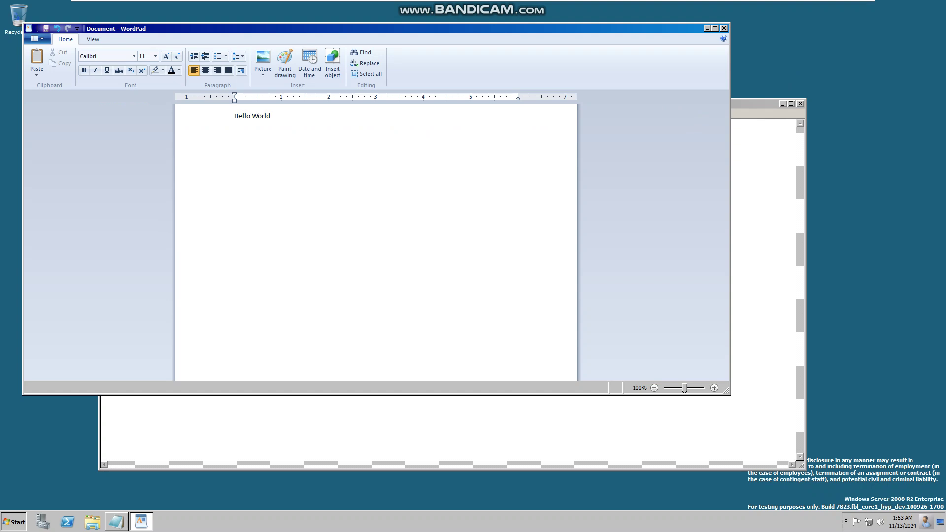
- Copy the Hello World line and paste it three times so that it stands on four lines
key("ctrl+a")
key("ctrl+c")
key("Right")
key("ctrl+v")
key("ctrl+v")
key("ctrl+v")
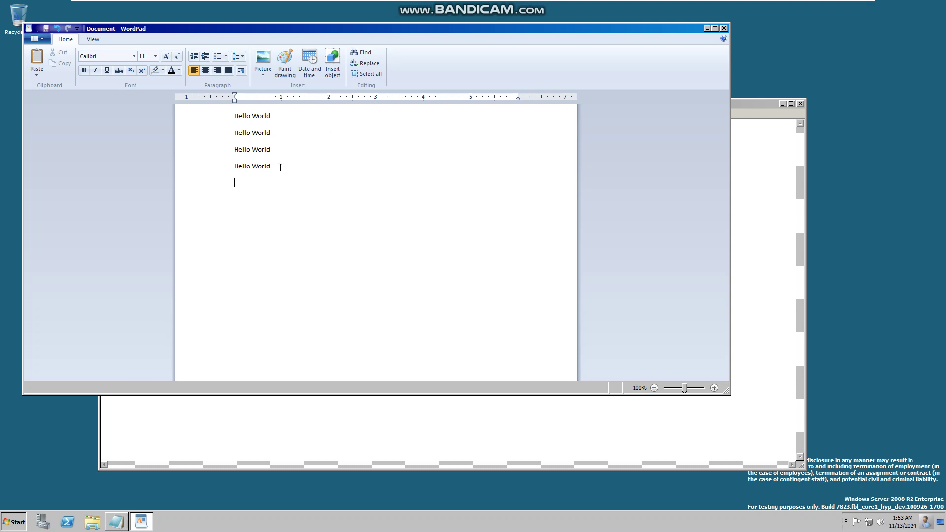
- Colour the first Hello World line red and the second one green
left_click(203, 139)
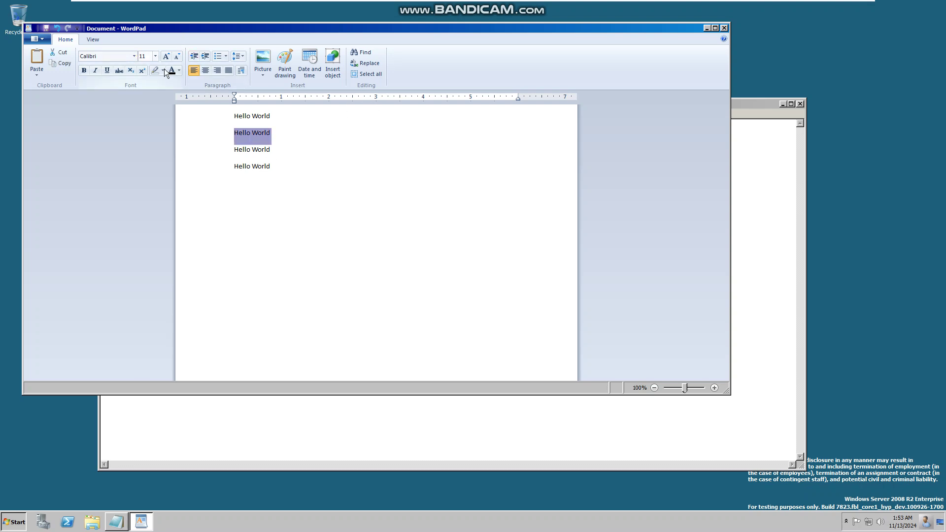
left_click(201, 118)
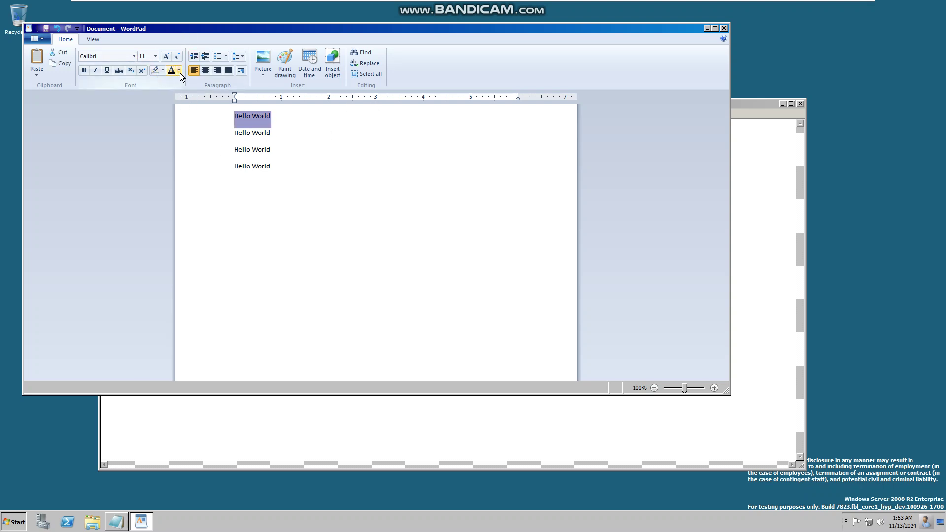
left_click(179, 70)
left_click(182, 95)
left_click(207, 131)
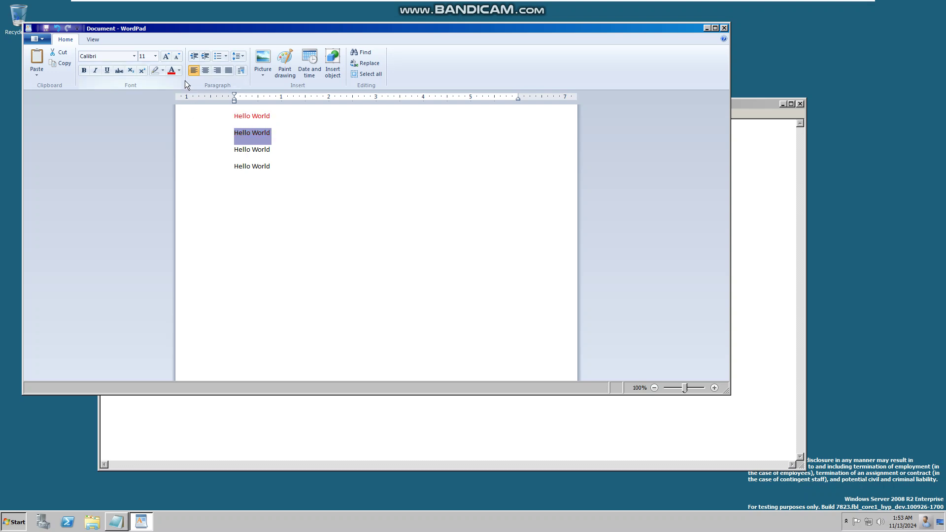
left_click(178, 70)
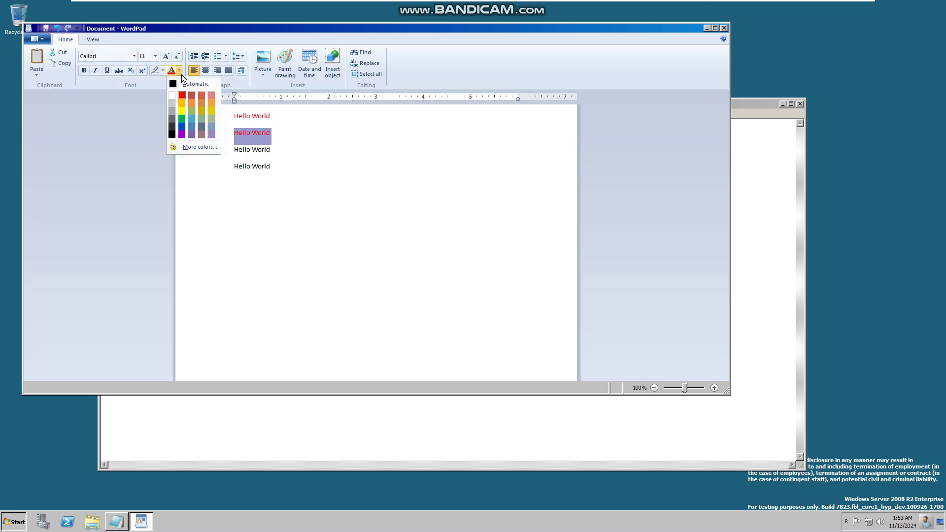
left_click(182, 118)
- Colour the third Hello World line yellow
left_click(213, 149)
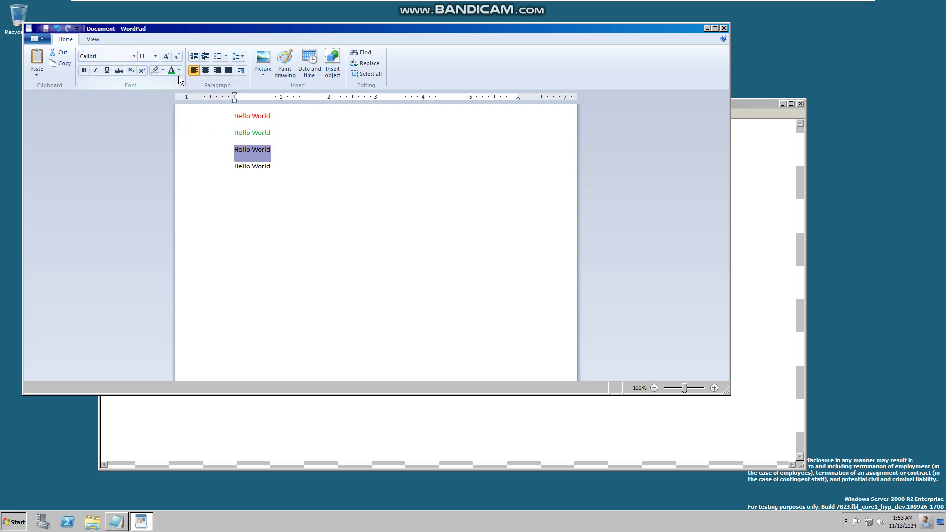
left_click(179, 72)
left_click(182, 110)
- Colour the fourth Hello World line yellow and recolour the third one blue
left_click(225, 166)
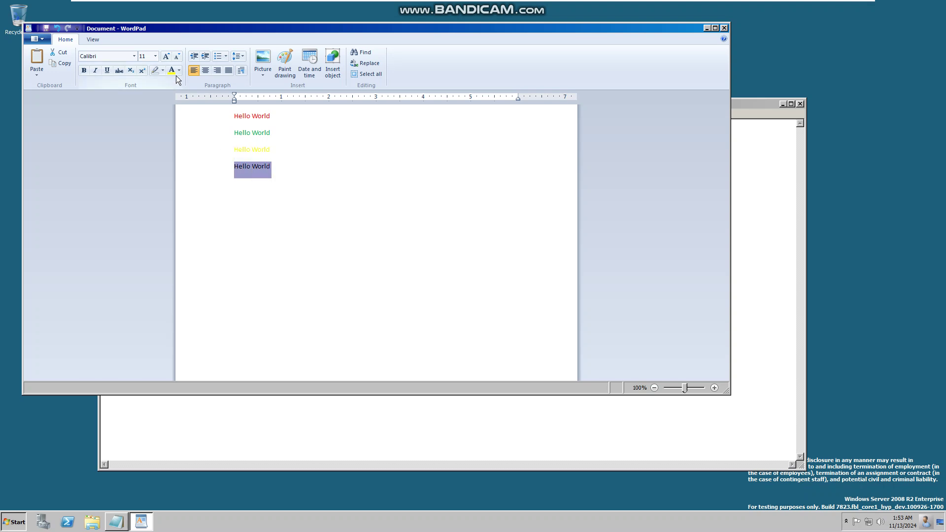
left_click(178, 72)
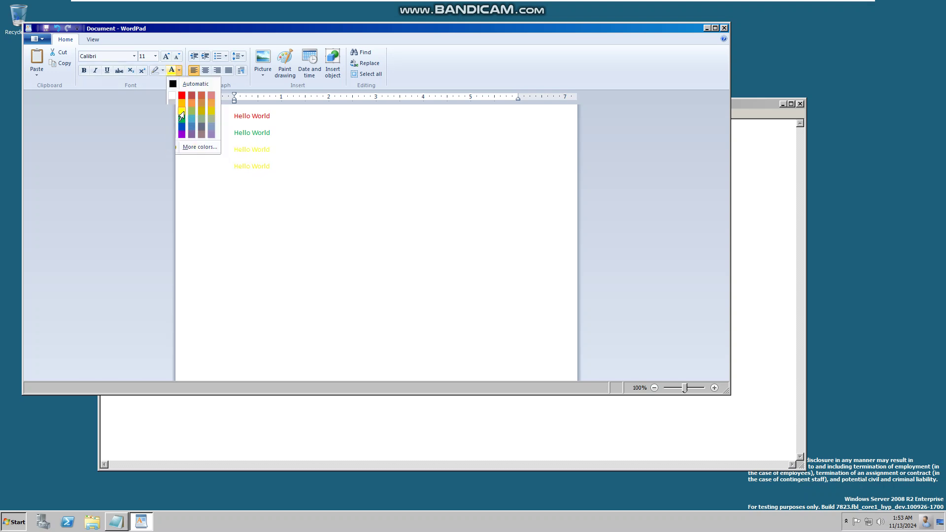
left_click(182, 110)
left_click(215, 143)
left_click(219, 151)
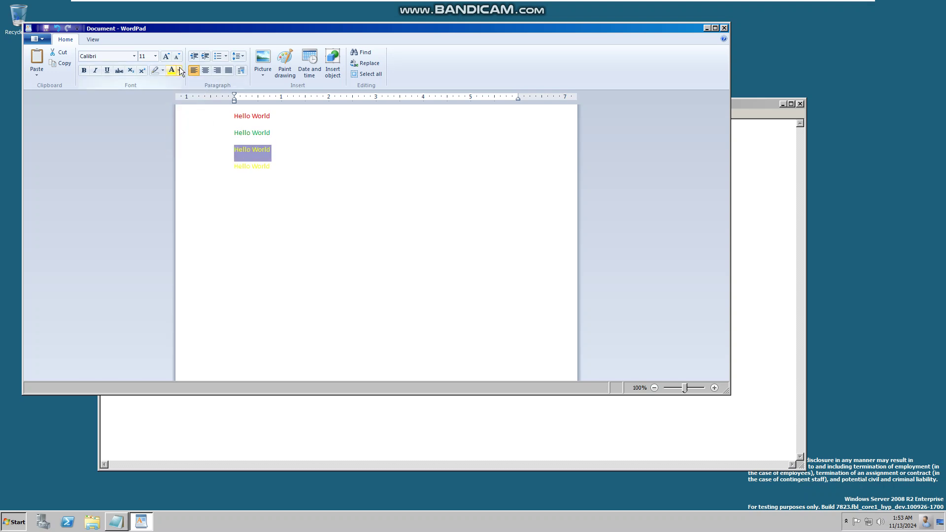
left_click(179, 71)
left_click(182, 126)
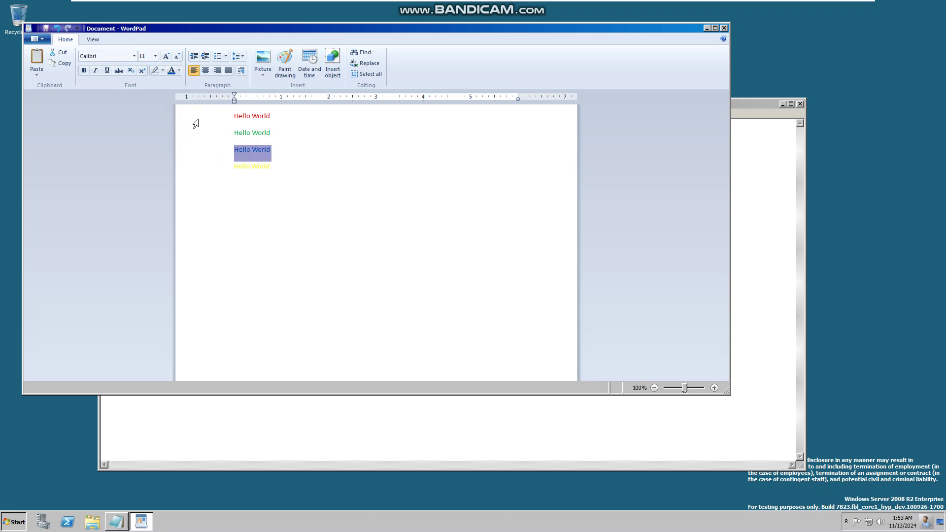
- Set the blue Hello World line in Trebuchet MS and give the green line a different font
left_click(130, 58)
left_click(134, 58)
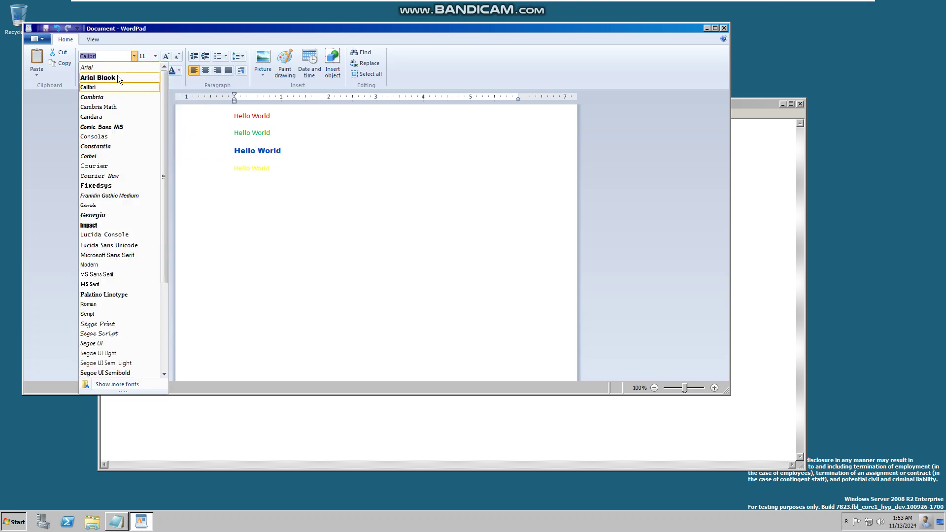
scroll(118, 79, "down", 5)
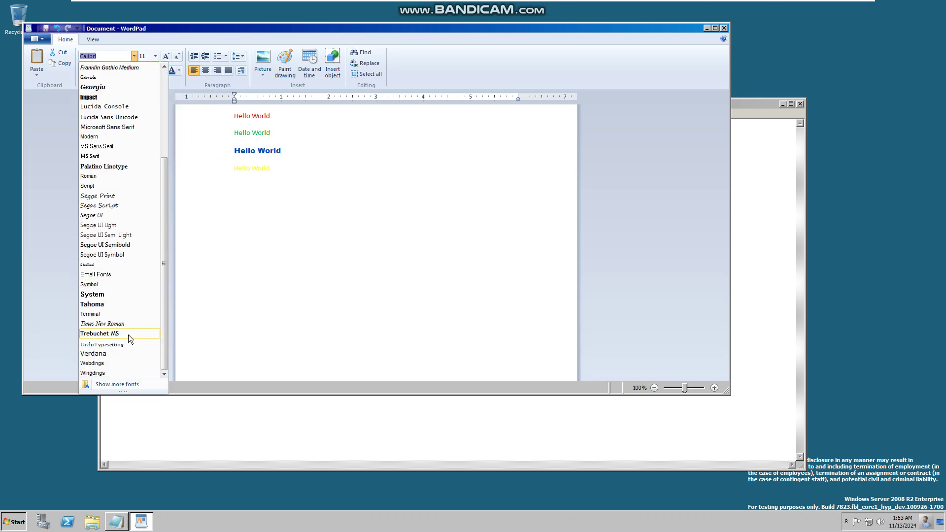
left_click(127, 337)
left_click(227, 133)
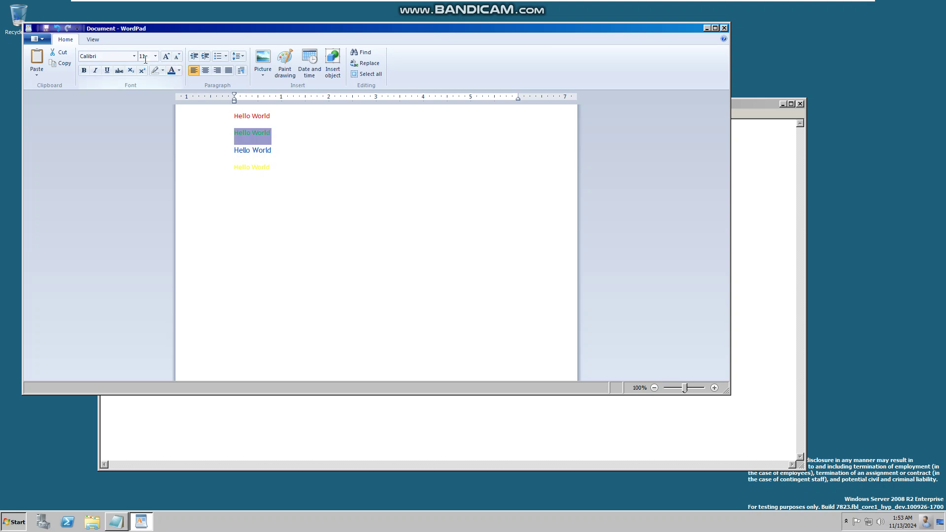
left_click(135, 57)
- Set the yellow Hello World line in Segoe Print and the red one in Comic Sans MS
left_click(224, 162)
left_click(226, 168)
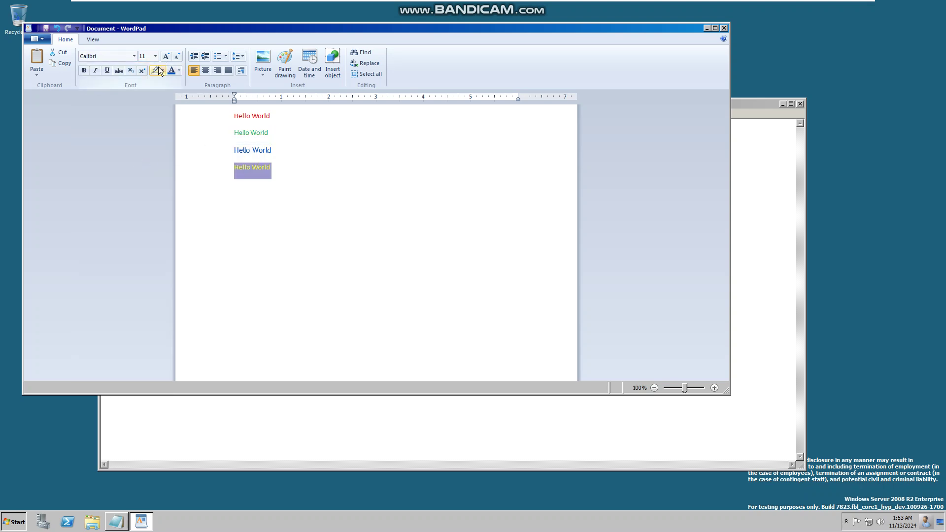
left_click(134, 56)
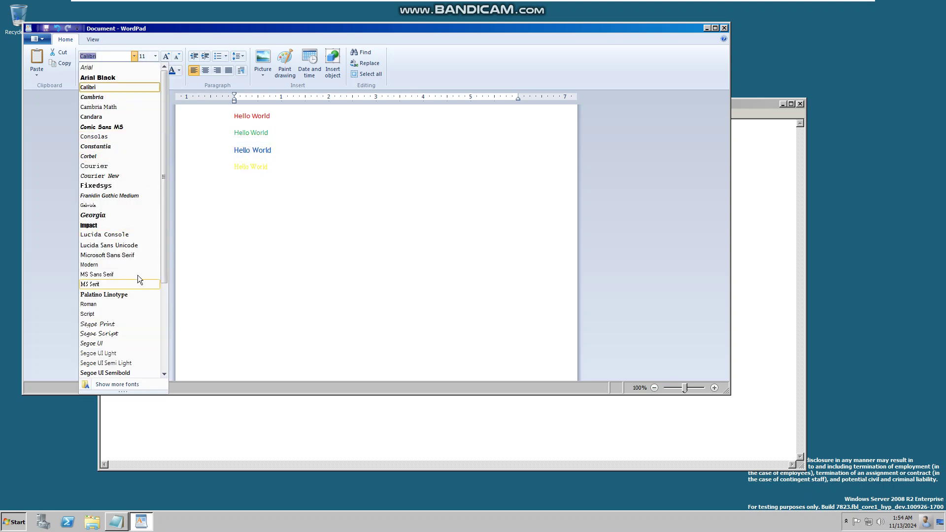
left_click(138, 324)
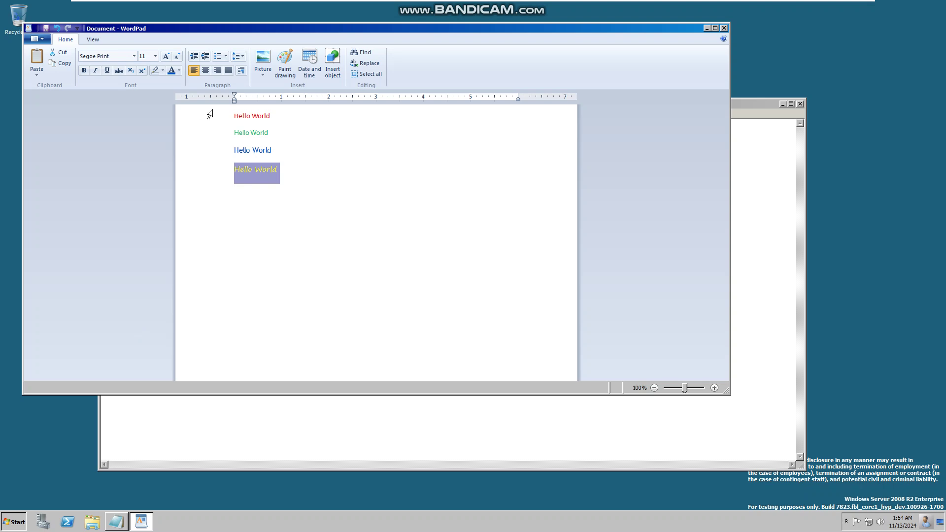
left_click(209, 116)
left_click(134, 56)
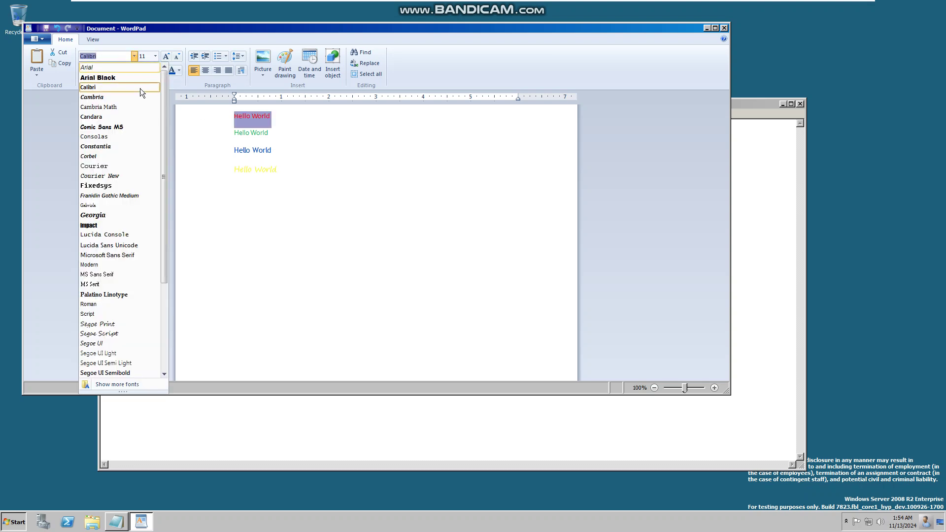
left_click(139, 127)
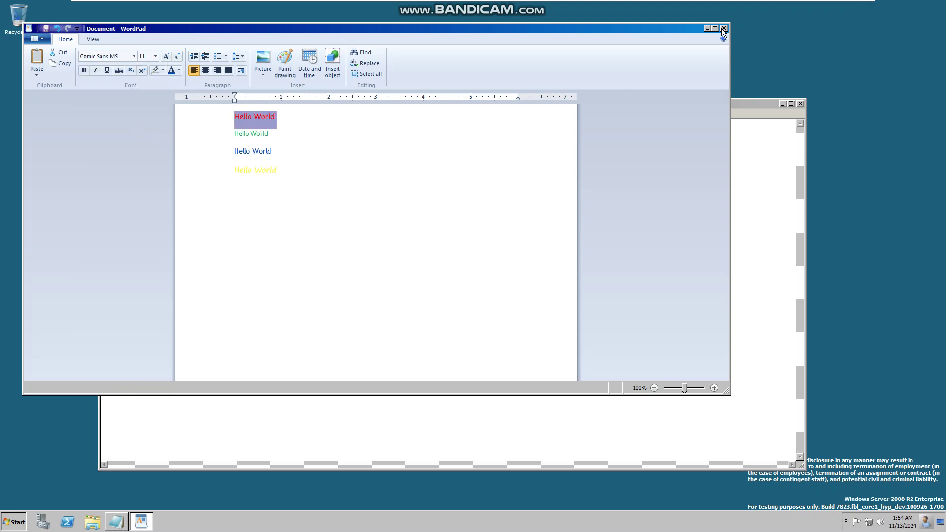
- Close the WordPad document, saving it in the Documents library as a Rich Text file named "hello world"
left_click(723, 28)
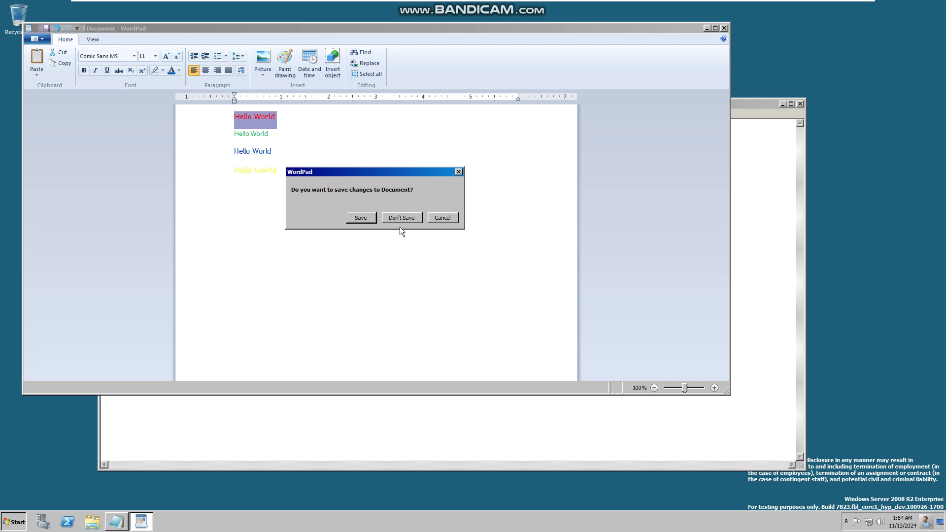
left_click(370, 218)
type("he")
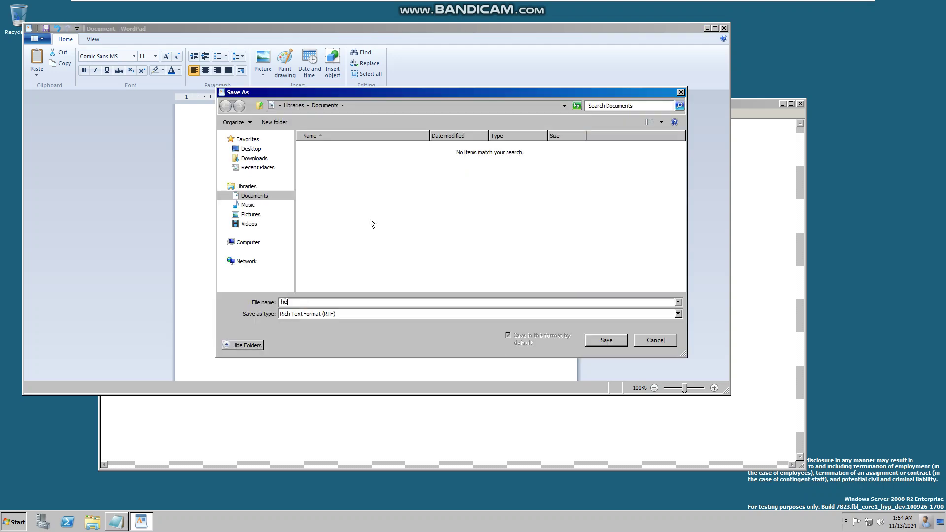
type("llo world")
key("Return")
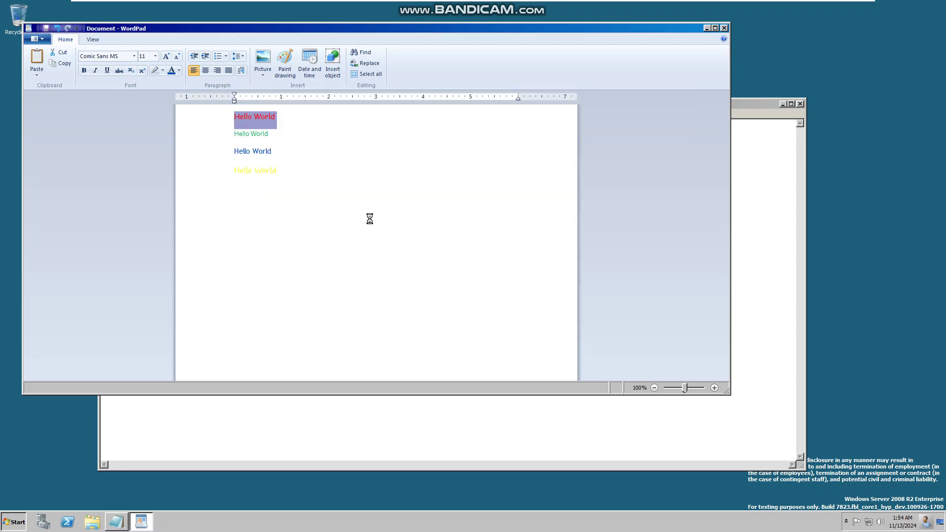
- Minimize Notepad and create a new folder named Windows on the desktop
left_click(782, 106)
right_click(328, 288)
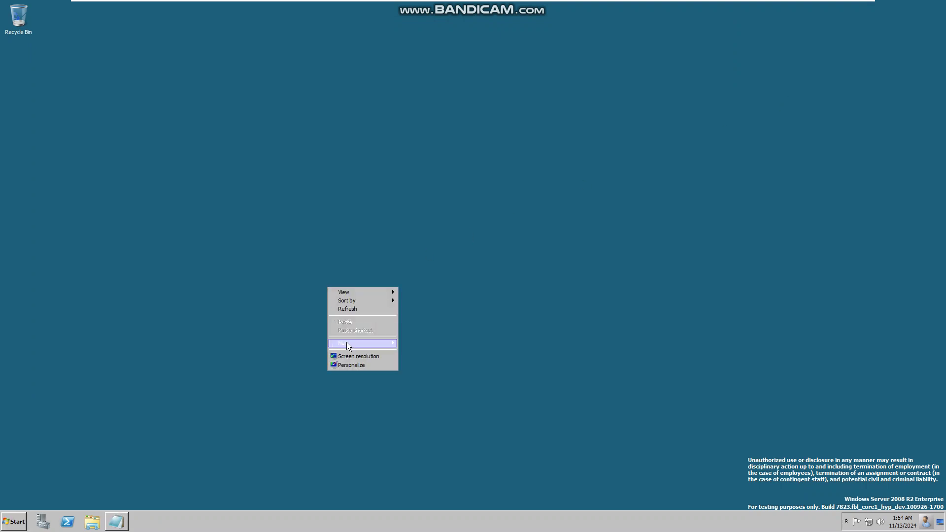
mouse_move(348, 343)
left_click(425, 344)
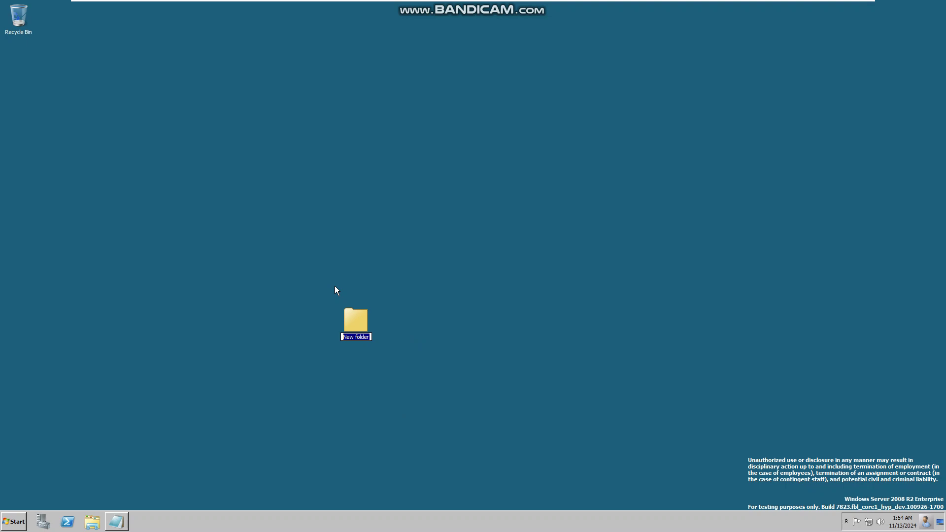
type("w")
type("indows")
key("Return")
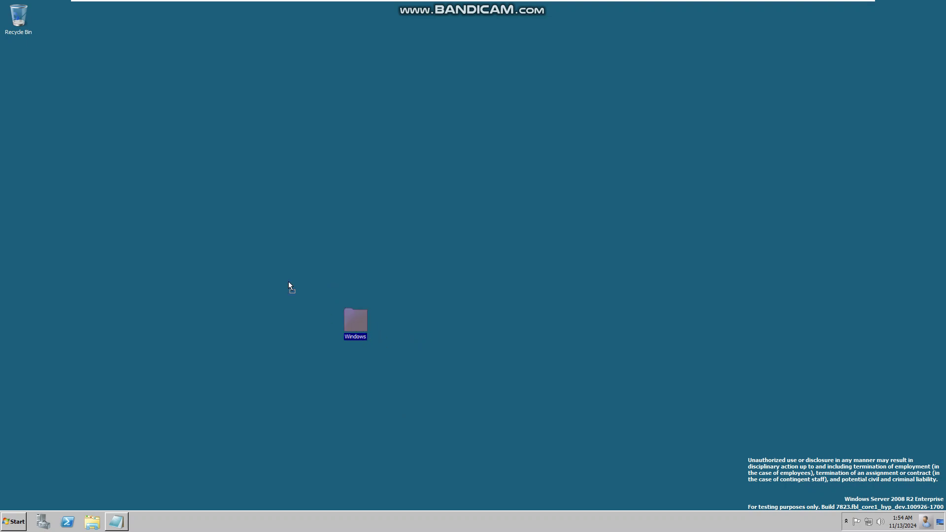
- Move the hello world document from the Documents library into the Windows folder on the desktop
left_click(92, 521)
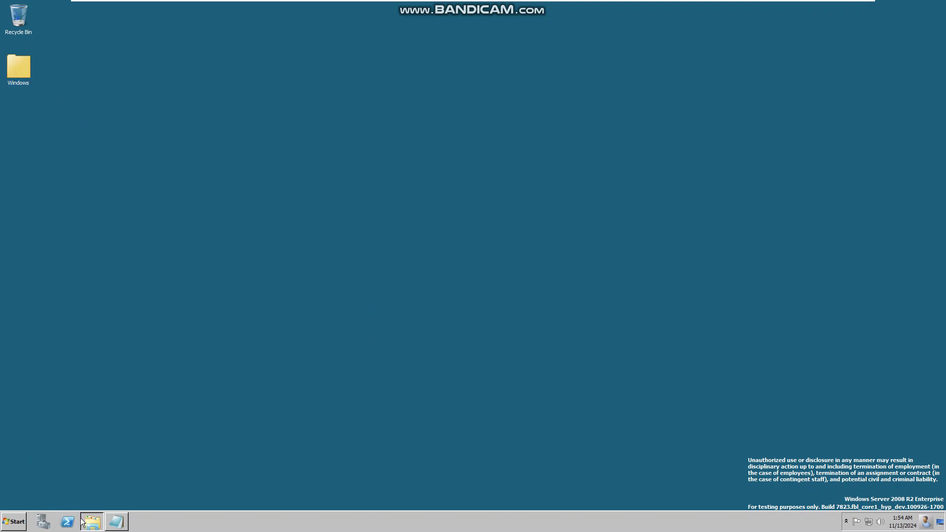
left_click(216, 292)
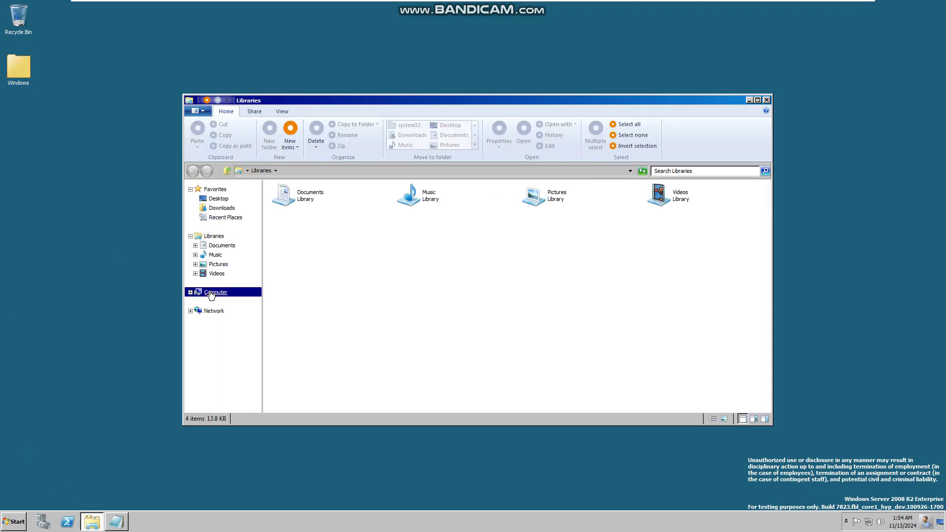
left_click(217, 255)
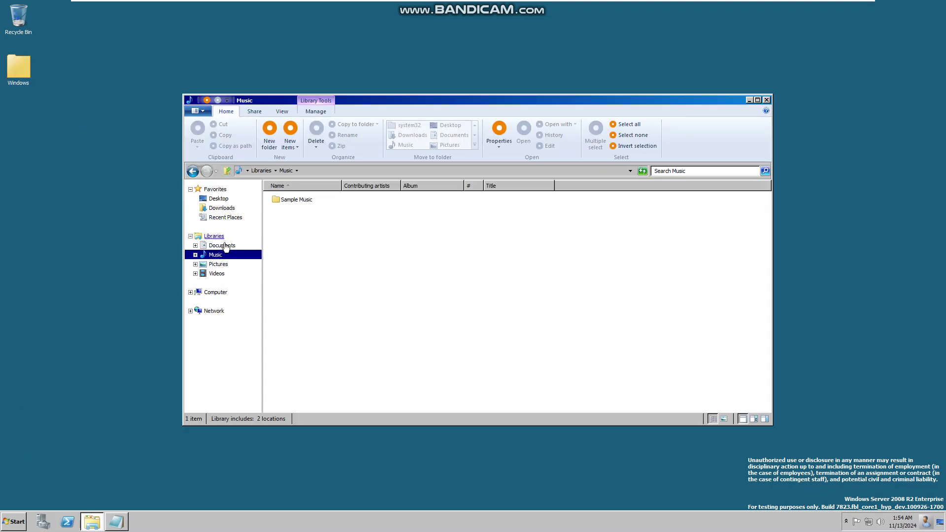
left_click(222, 245)
left_click_drag(294, 200, 20, 69)
- Move the pictures 7823 and blue from the Pictures library into the desktop's Windows folder and close Windows Explorer
left_click(218, 264)
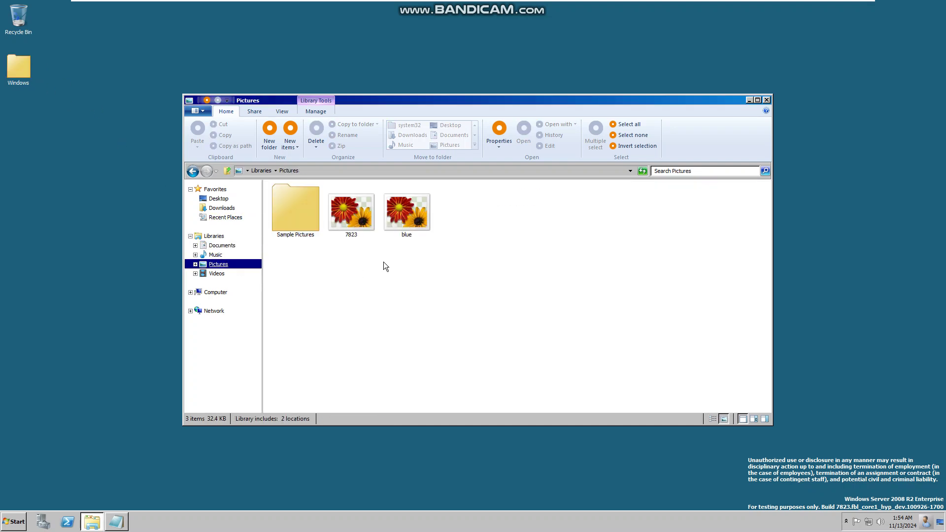
left_click_drag(387, 265, 20, 69)
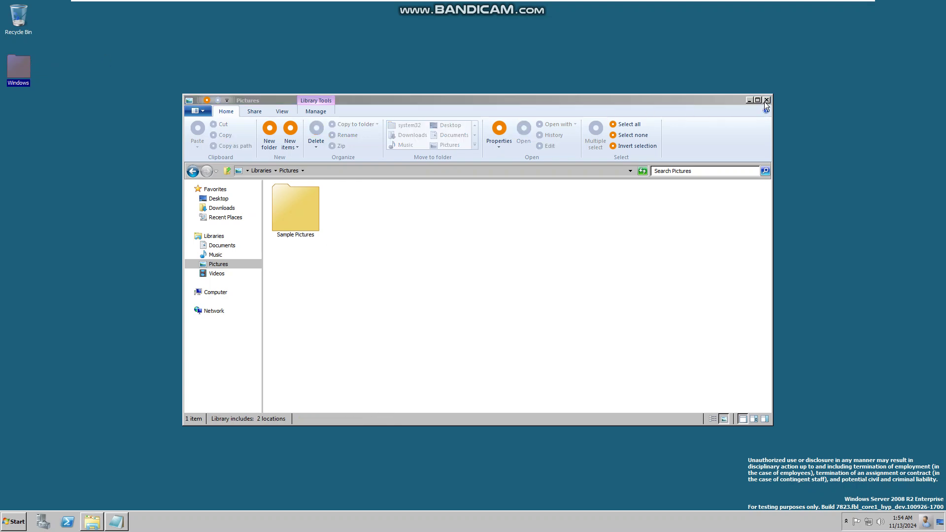
left_click(766, 100)
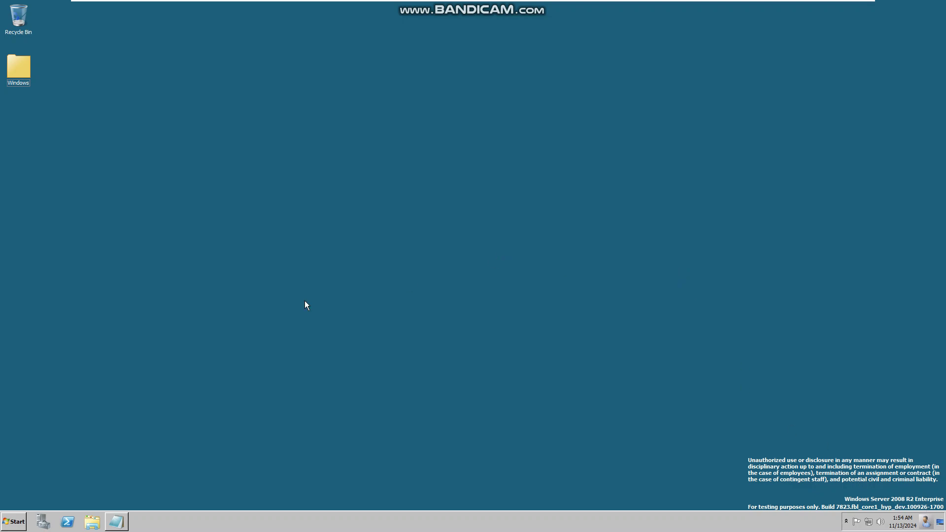
right_click(267, 308)
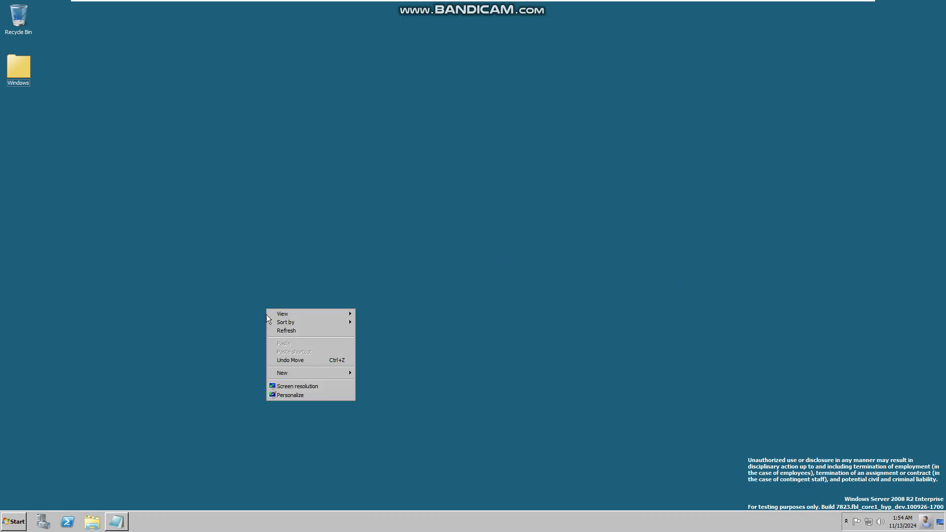
left_click(13, 521)
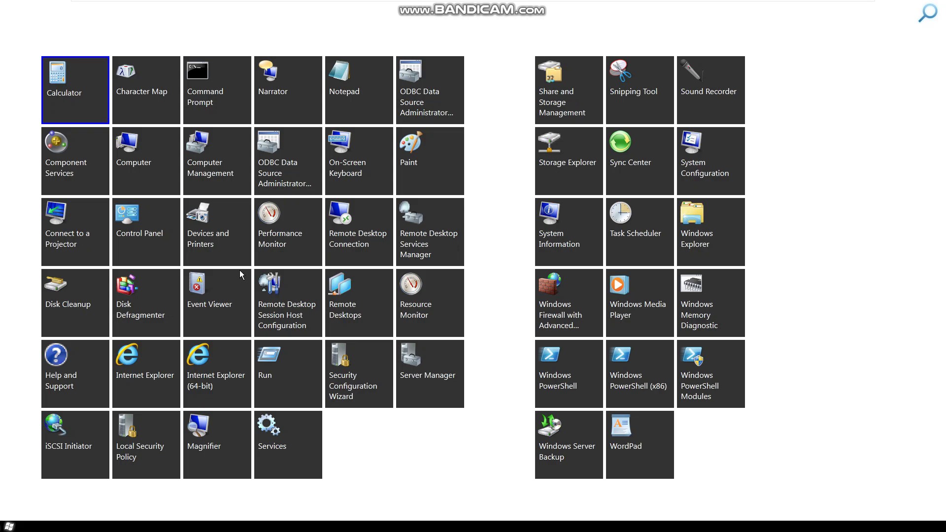
key("Escape")
- Apply the Windows 7 Aero theme in the desktop personalization settings and close them
right_click(351, 320)
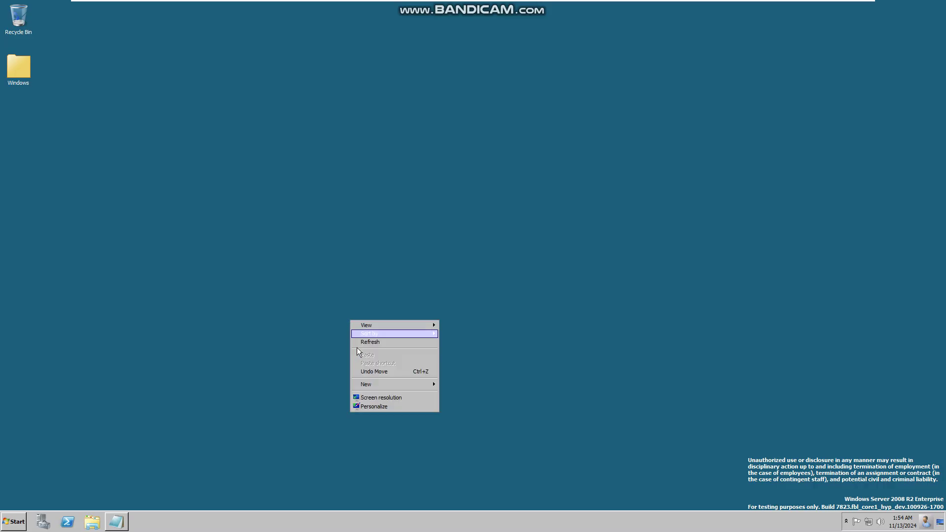
left_click(387, 406)
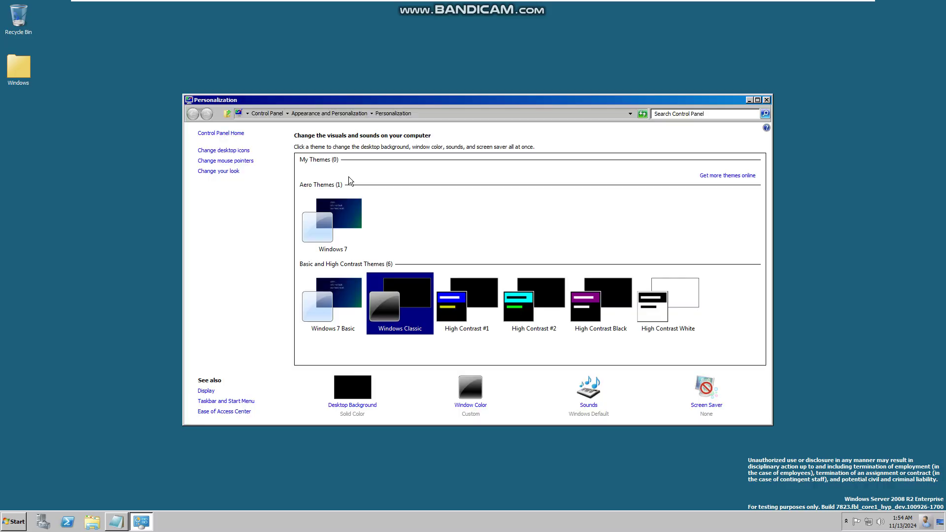
left_click(342, 239)
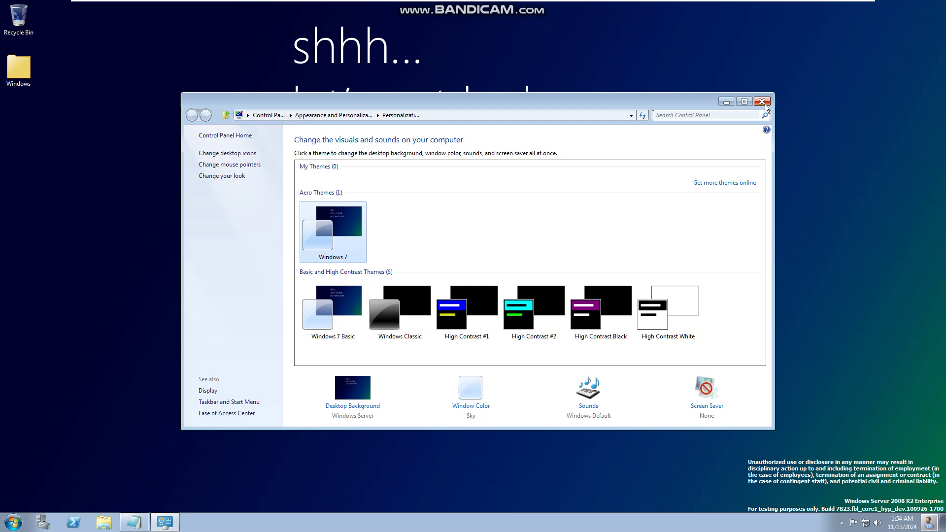
left_click(765, 103)
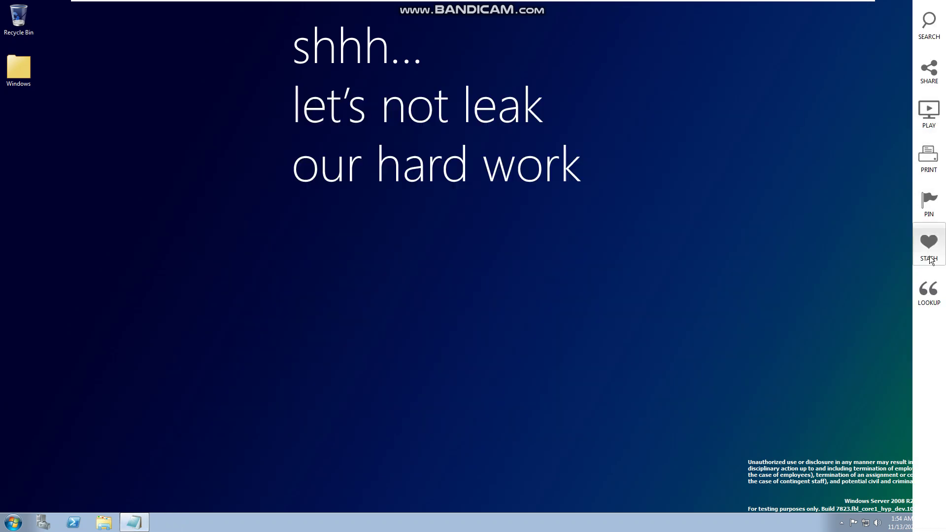
- Minimize Notepad and open Calculator from the Start screen
key("super")
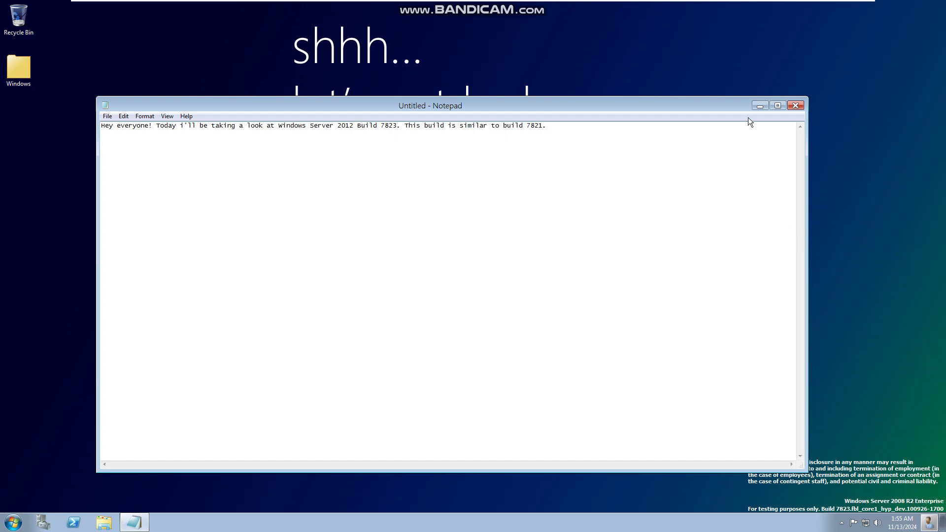
left_click(765, 108)
key("super")
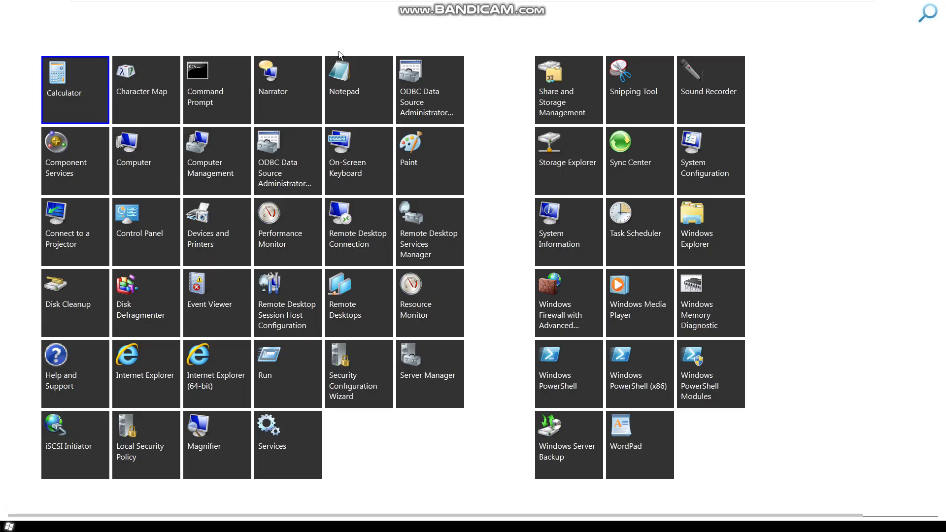
left_click(70, 118)
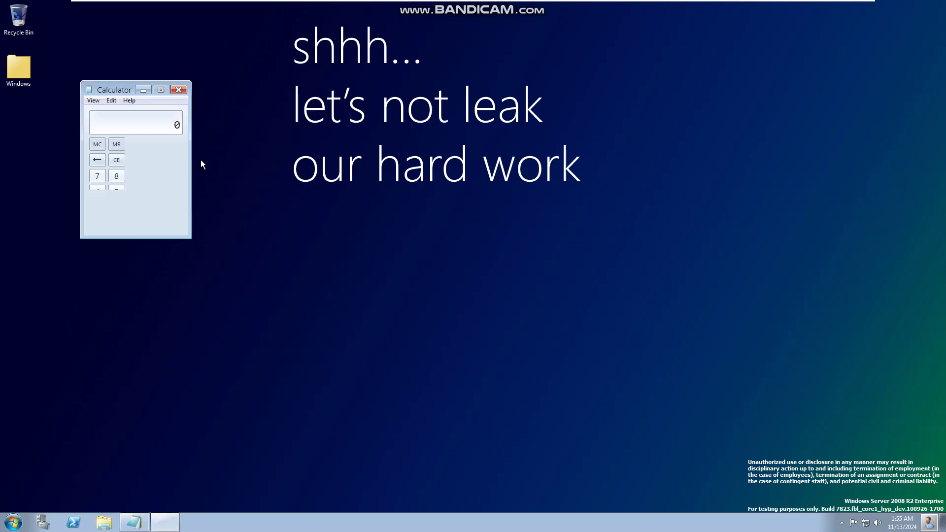
- Multiply a 32-digit number made up of nines by itself in Calculator
type("9")
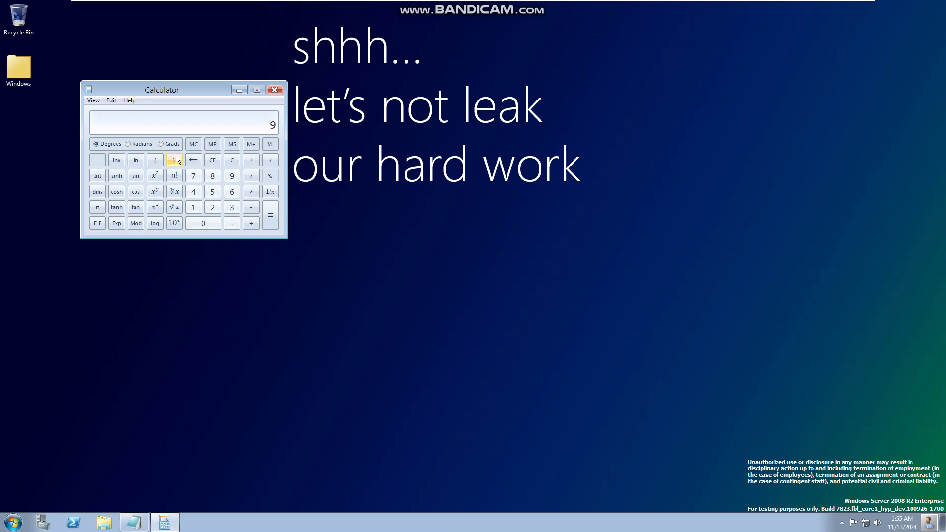
type("9999999999999999999999999999999*9")
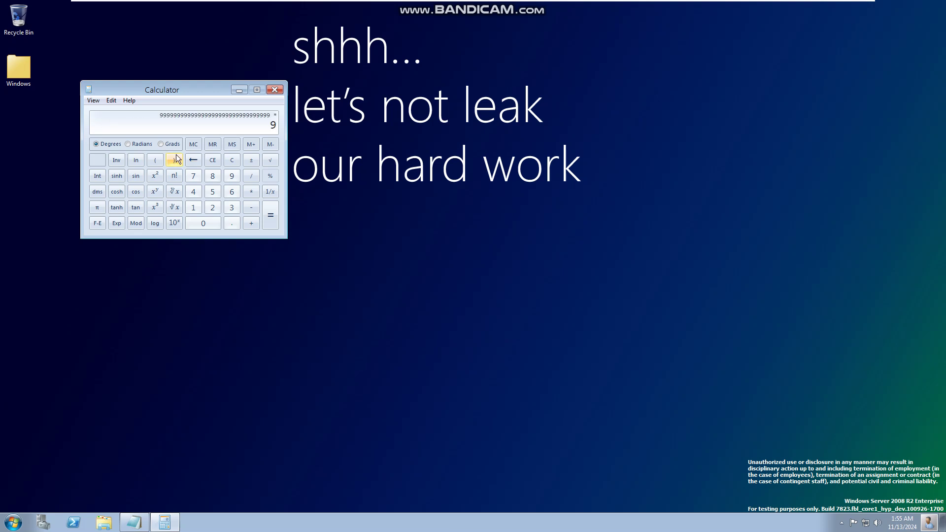
type("9999999999999999999999999999999")
key("Return")
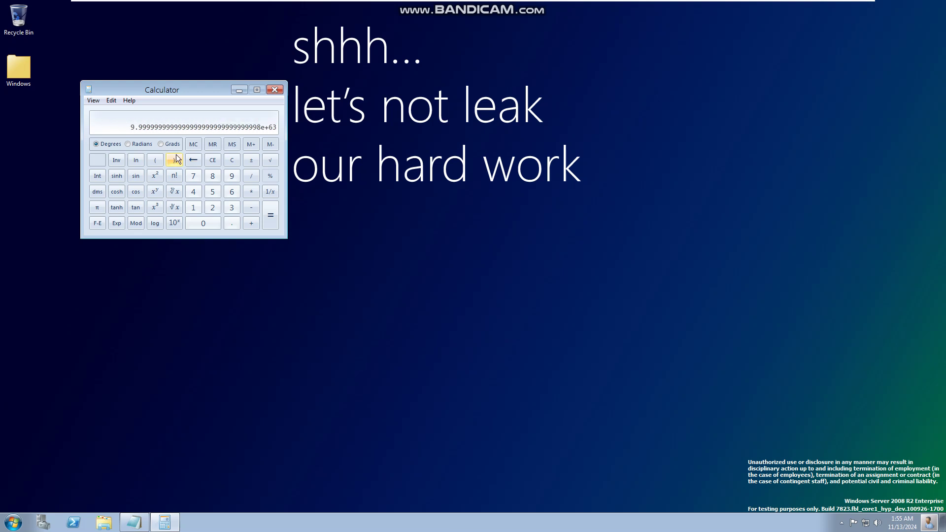
- Keep repeating the last multiplication in Calculator until the result overflows
key("Return")
key("Return")
key("Return")
key("Return")
key("Return")
key("Return")
key("Return")
key("Return")
key("Return")
key("Return")
key("Return")
key("Return")
key("Return")
key("Return")
key("Return")
key("Return")
key("Return")
key("Return")
key("Return")
key("Return")
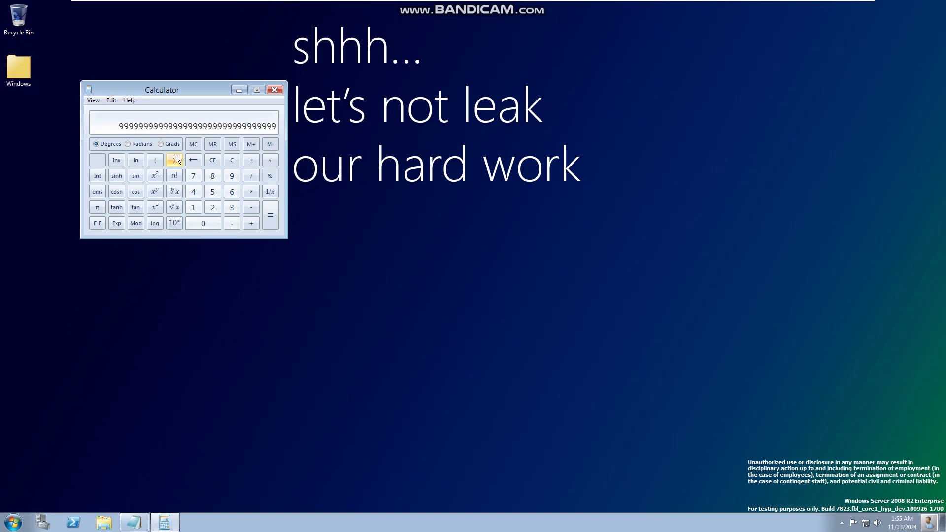
key("Return")
key("Return")
key("Return")
key("Return")
key("Return")
key("Return")
key("Return")
key("Return")
key("Return")
key("Return")
key("Return")
key("Return")
key("Return")
key("Return")
key("Return")
key("Return")
key("Return")
key("Return")
key("Return")
key("Return")
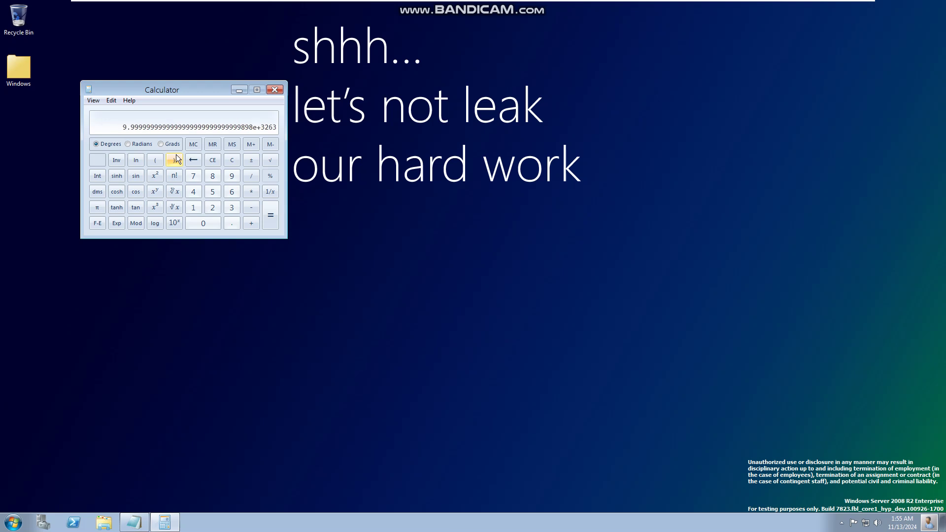
key("Return")
key("Return")
key("Return")
key("Return")
key("Return")
key("Return")
key("Return")
key("Return")
key("Return")
key("Return")
key("Return")
key("Return")
key("Return")
key("Return")
key("Return")
key("Return")
key("Return")
key("Return")
key("Return")
key("Return")
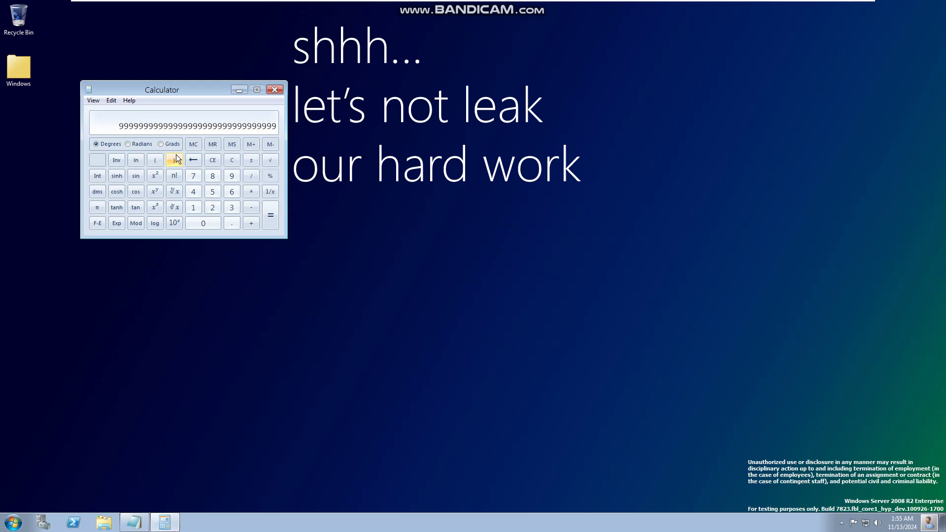
key("Return")
key("Return")
key("Return")
key("Return")
key("Return")
key("Return")
key("Return")
key("Return")
key("Return")
key("Return")
key("Return")
key("Return")
key("Return")
key("Return")
key("Return")
key("Return")
key("Return")
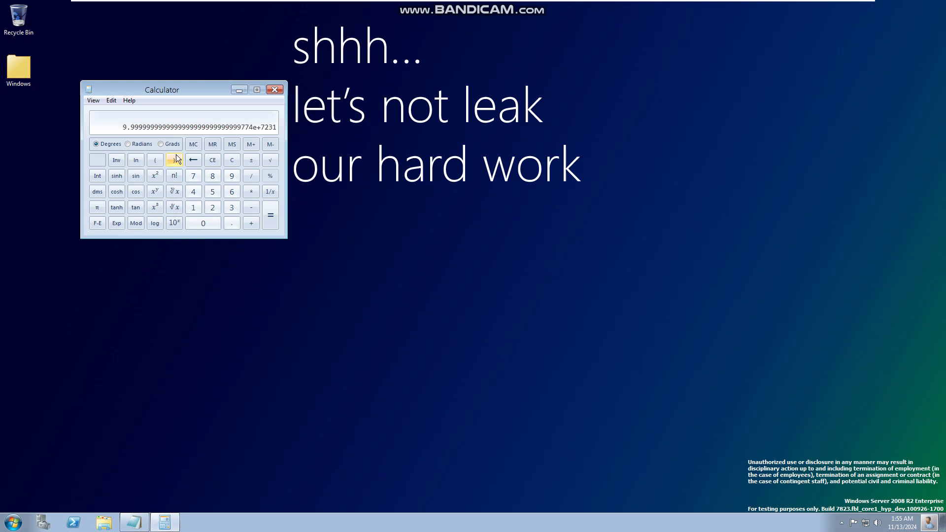
key("Return")
key("Return")
key("Return")
key("Return")
key("Return")
key("Return")
key("Return")
key("Return")
key("Return")
key("Return")
key("Return")
key("Return")
key("Return")
key("Return")
key("Return")
key("Return")
key("Return")
key("Return")
key("Return")
key("Return")
key("Return")
key("Return")
key("Return")
key("Return")
key("Return")
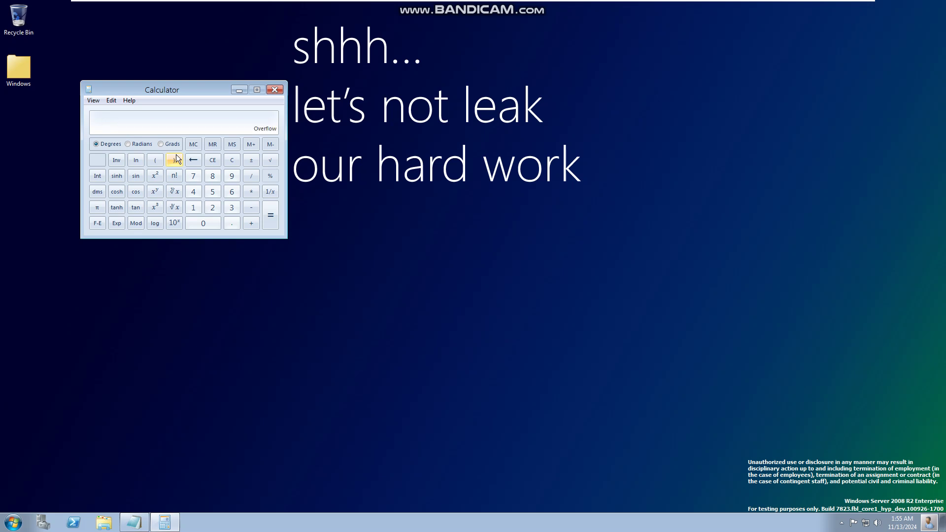
- View the About Calculator information and close Calculator
left_click(130, 101)
left_click(155, 122)
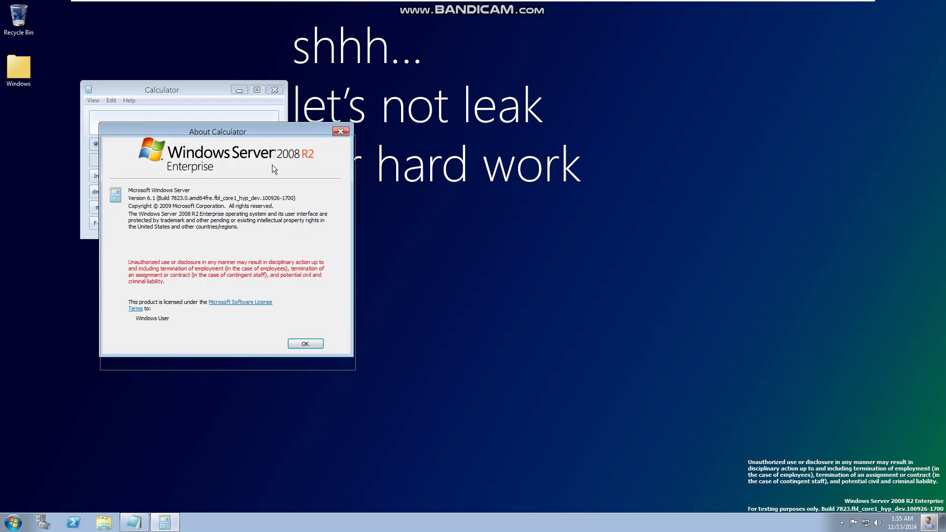
left_click_drag(215, 130, 324, 132)
left_click(414, 345)
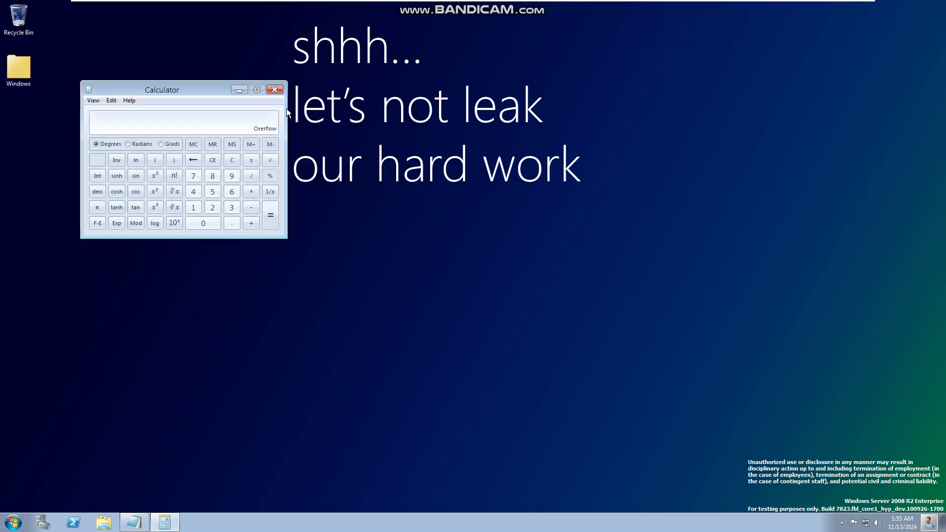
left_click(274, 89)
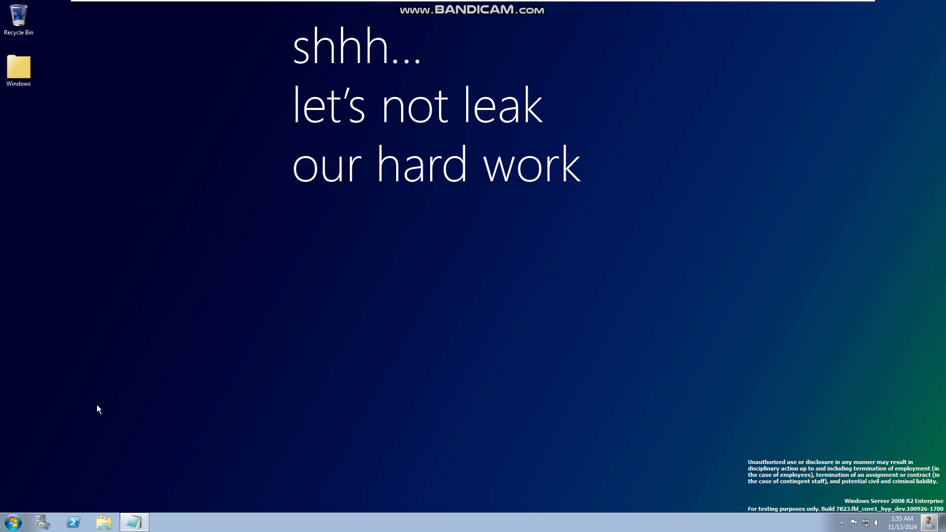
- Open Internet Explorer, postponing its setup, view the browser's version information and close it
left_click(13, 522)
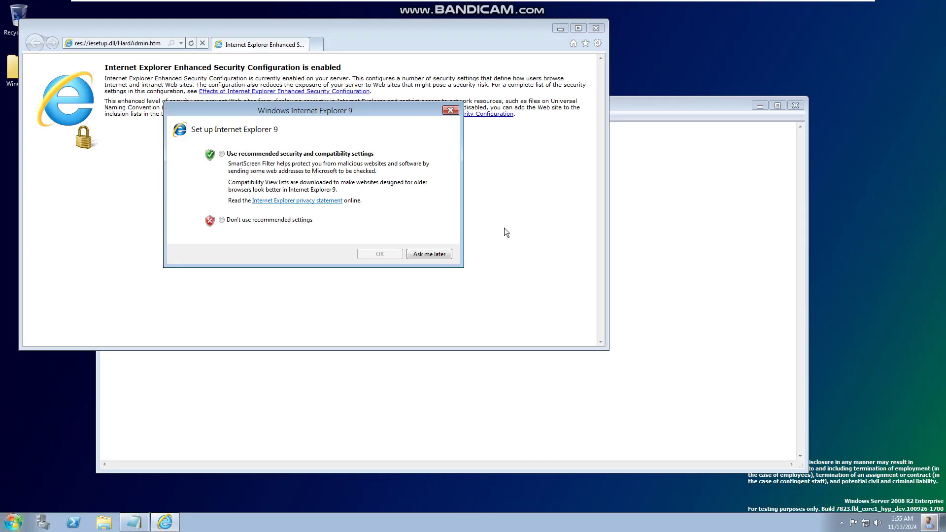
left_click(429, 253)
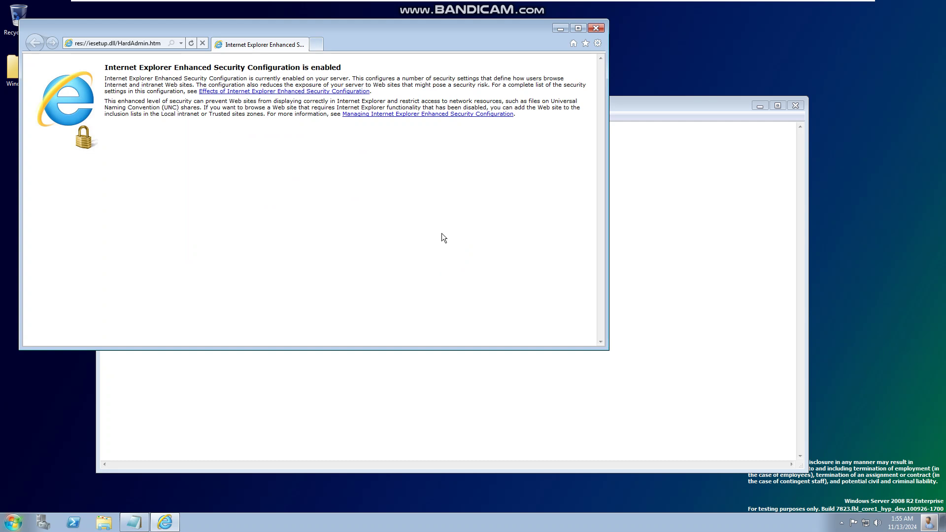
left_click(598, 43)
left_click(534, 151)
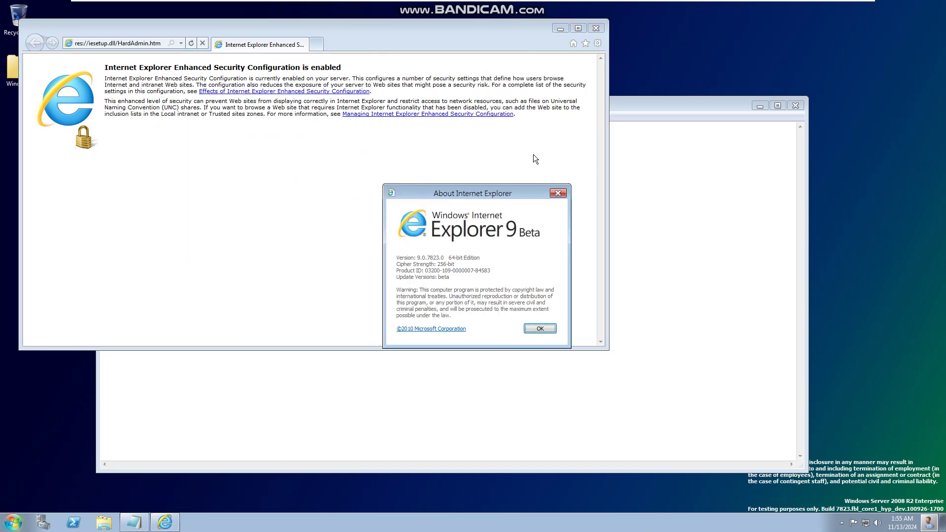
left_click(558, 192)
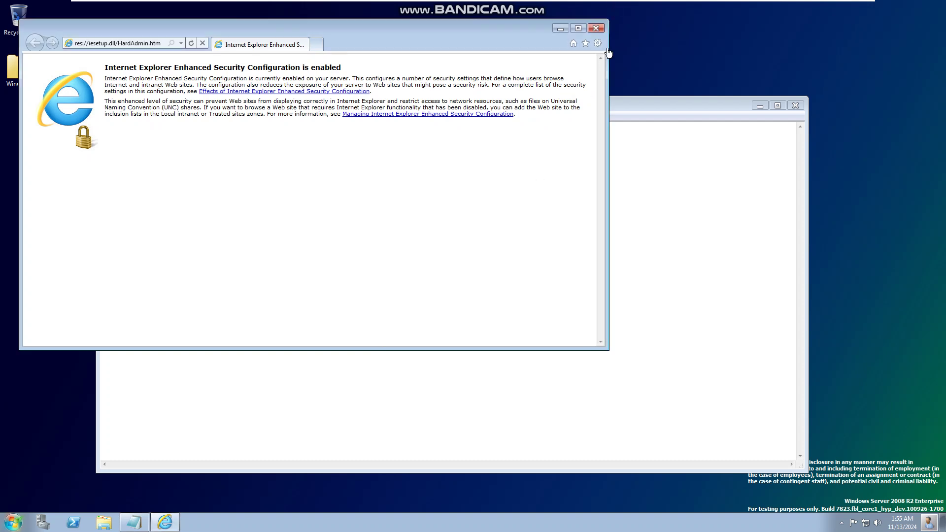
left_click(595, 28)
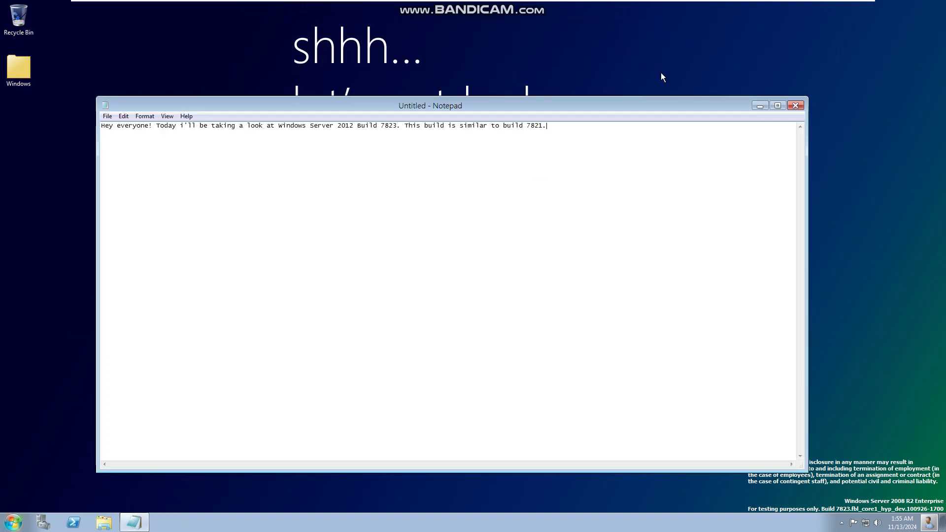
- Minimize Notepad and open the Computer window in Windows Explorer
left_click(759, 106)
key("super")
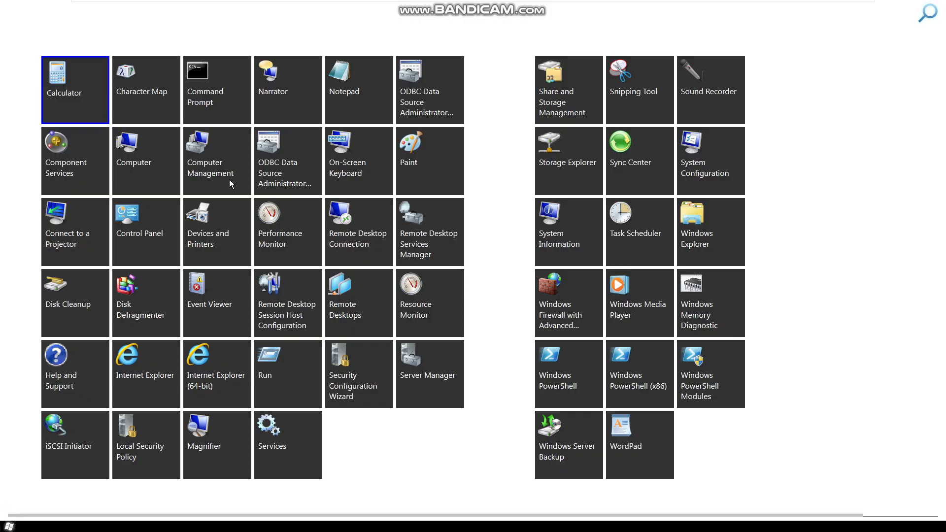
key("super")
key("super+e")
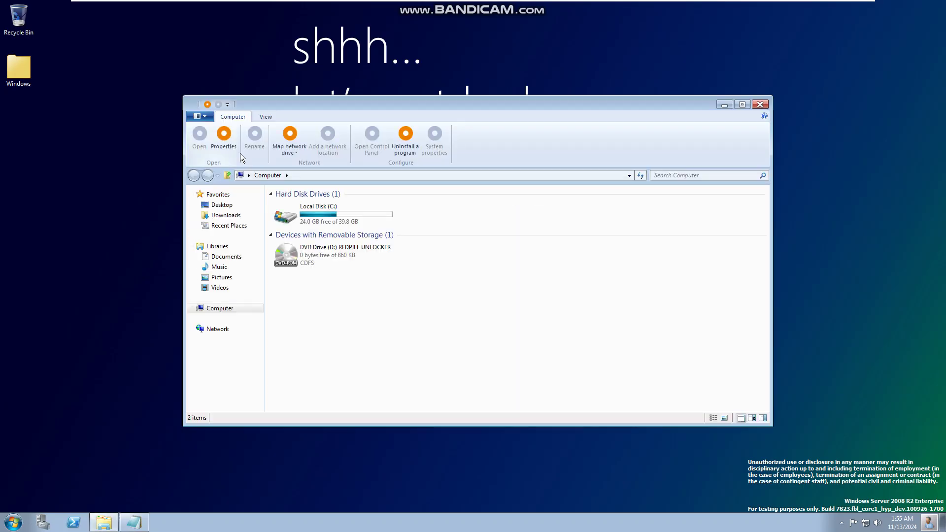
- Set the system's visual effects to Adjust for best appearance, then close the system settings and minimize the Computer window
left_click(222, 134)
left_click(252, 193)
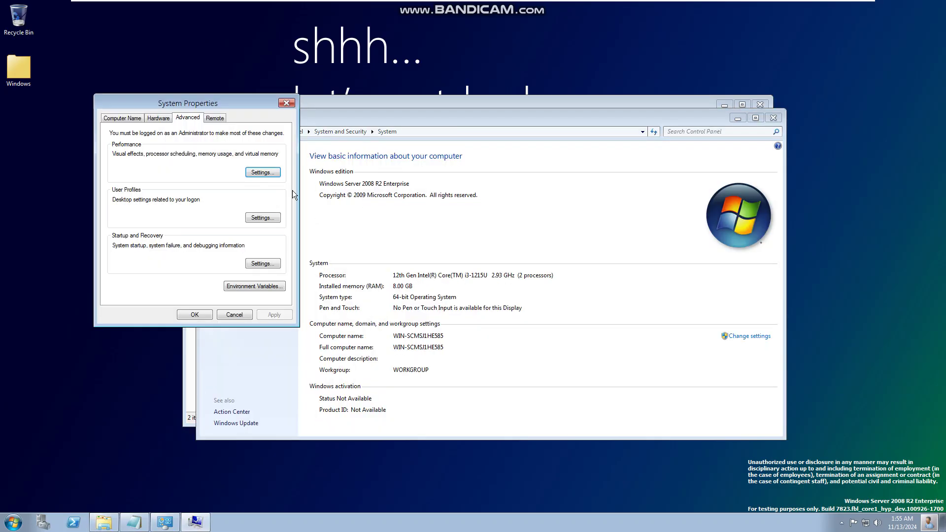
left_click(260, 172)
left_click(170, 200)
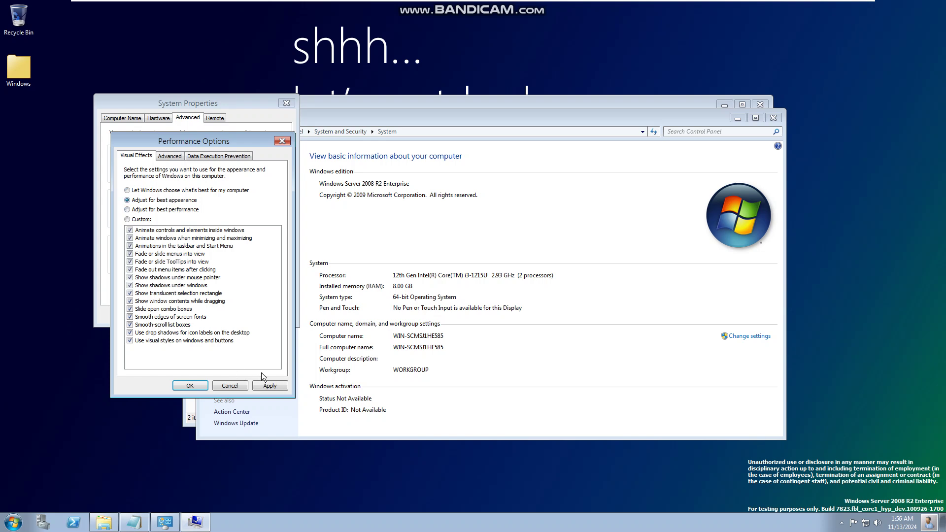
left_click(270, 385)
left_click(191, 386)
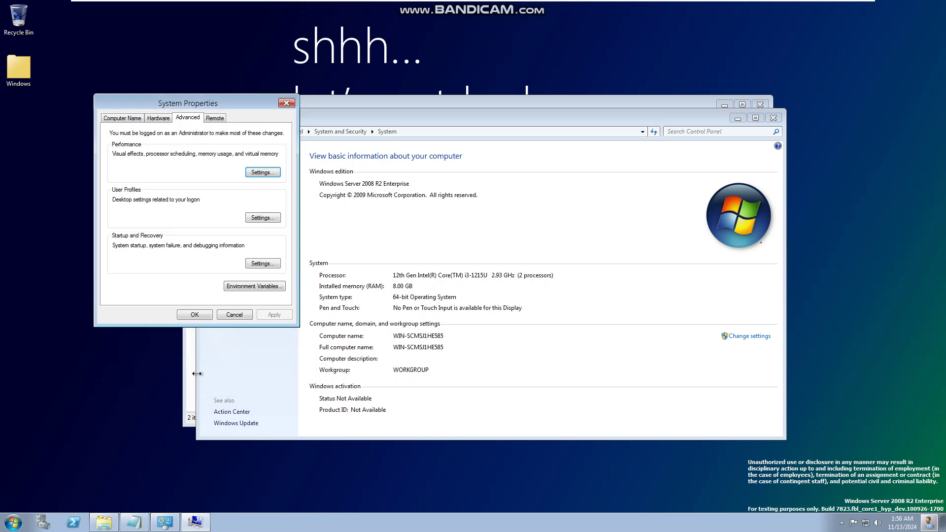
left_click(194, 315)
left_click(773, 118)
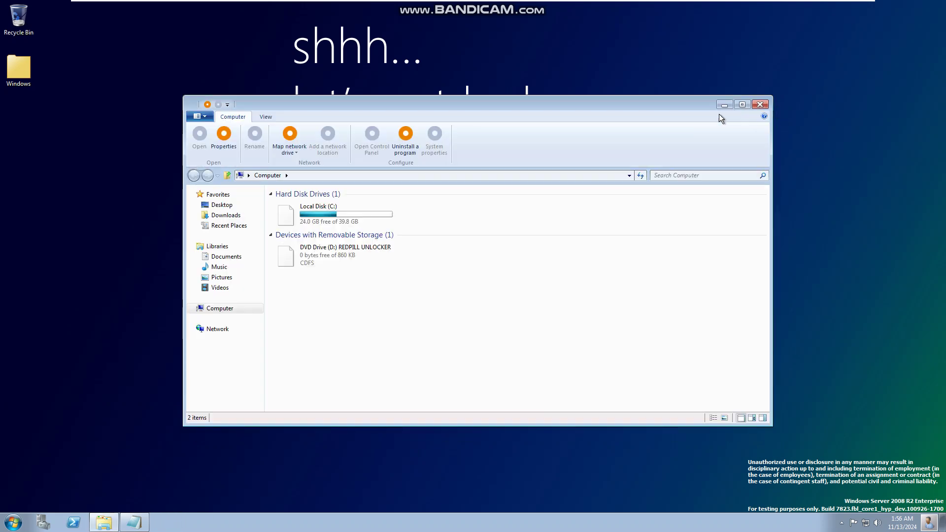
left_click(724, 106)
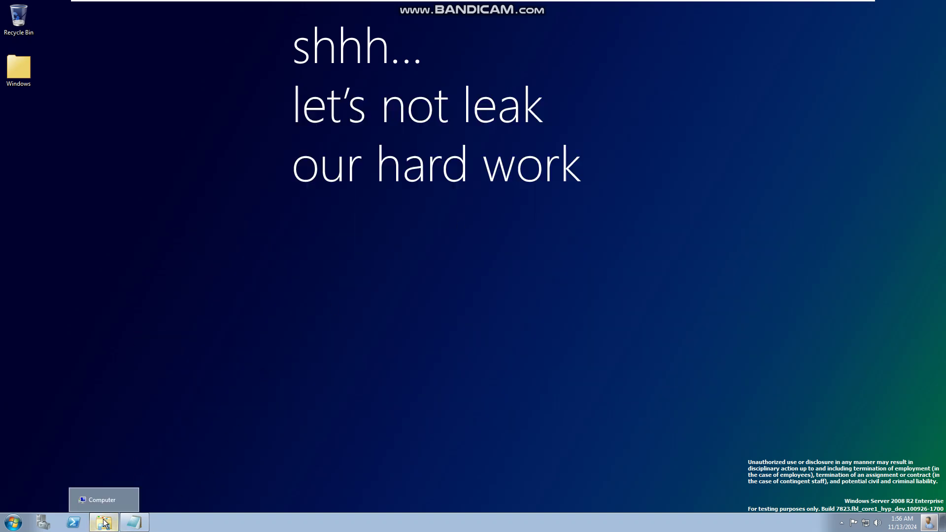
- Open the Sound settings from the desktop personalization and select the Asterisk event
right_click(238, 337)
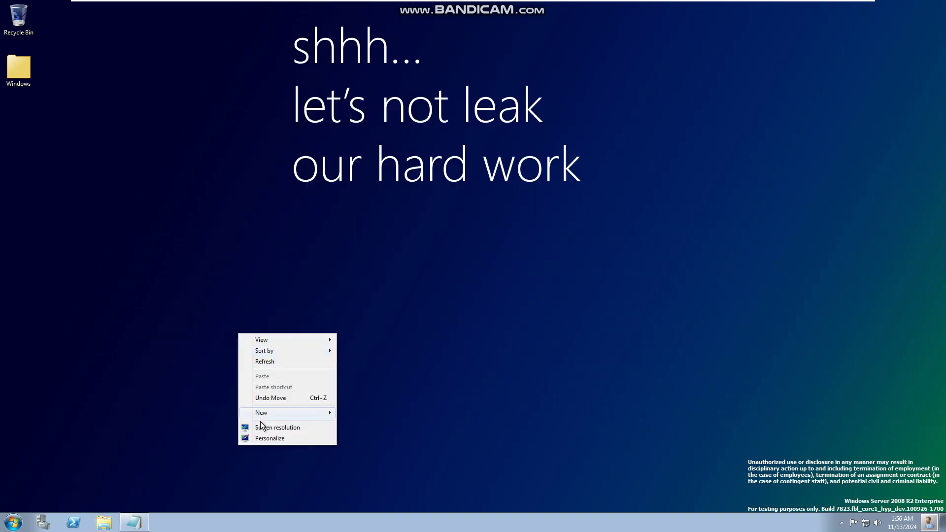
left_click(265, 438)
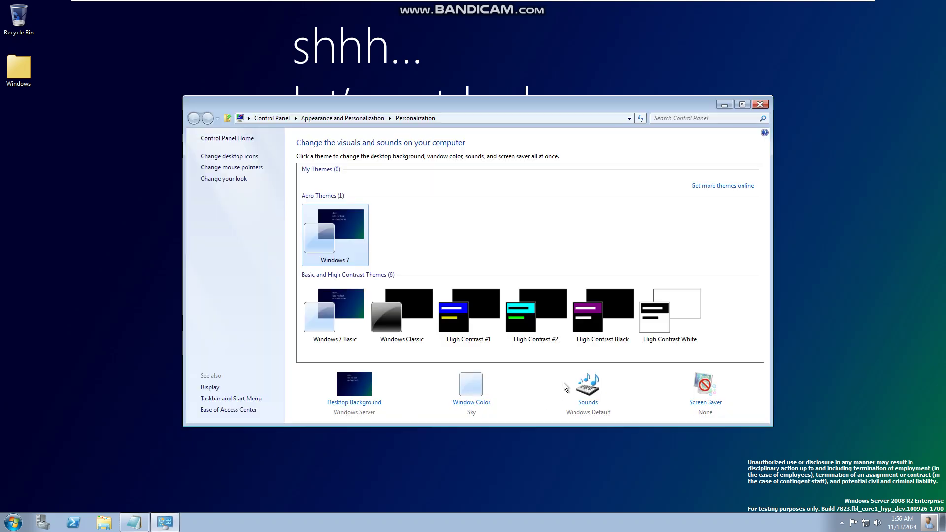
left_click(583, 387)
left_click(63, 140)
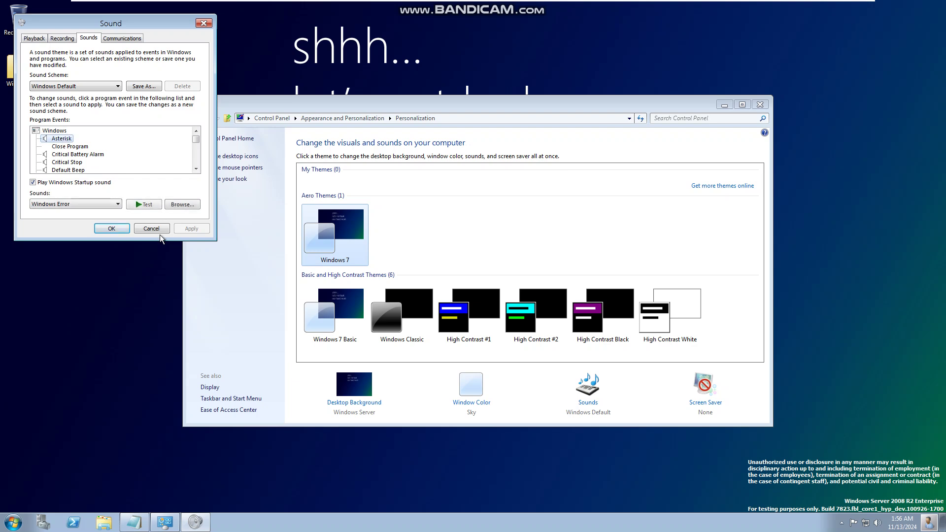
- Preview the sounds for the Critical Battery Alarm, Critical Stop, Default Beep and Device Connect events
left_click(79, 155)
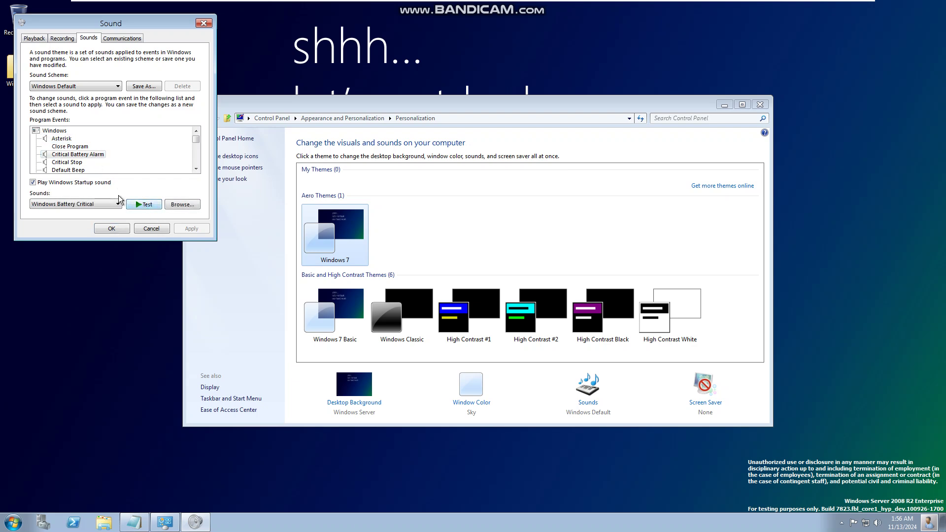
key("Down")
left_click(129, 204)
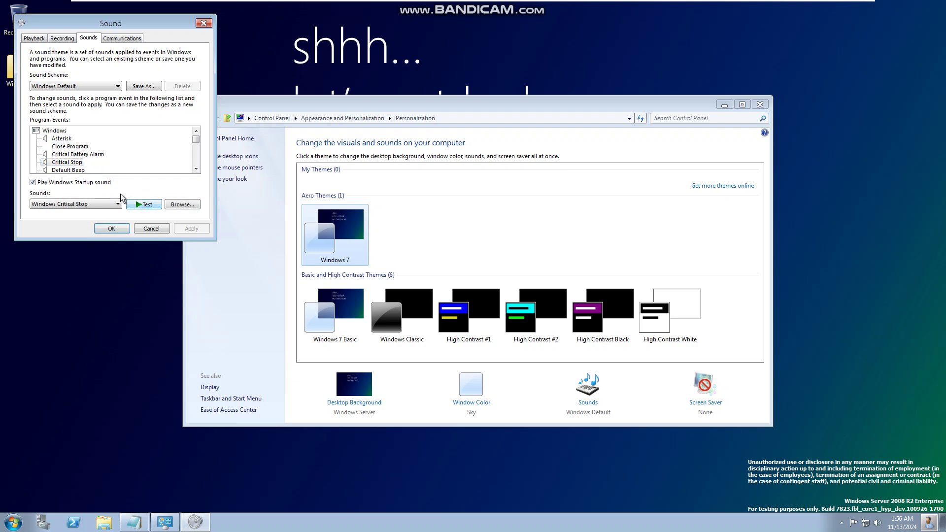
left_click(63, 168)
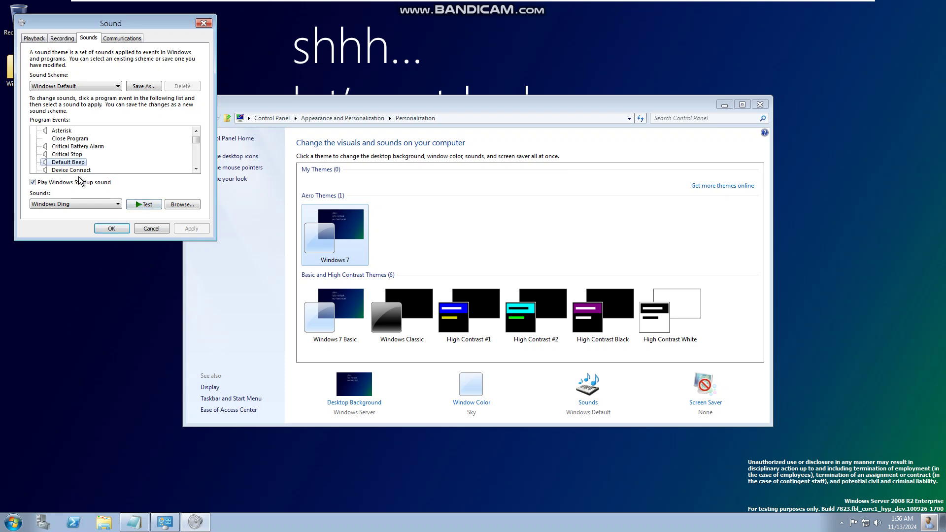
left_click(74, 169)
left_click(160, 206)
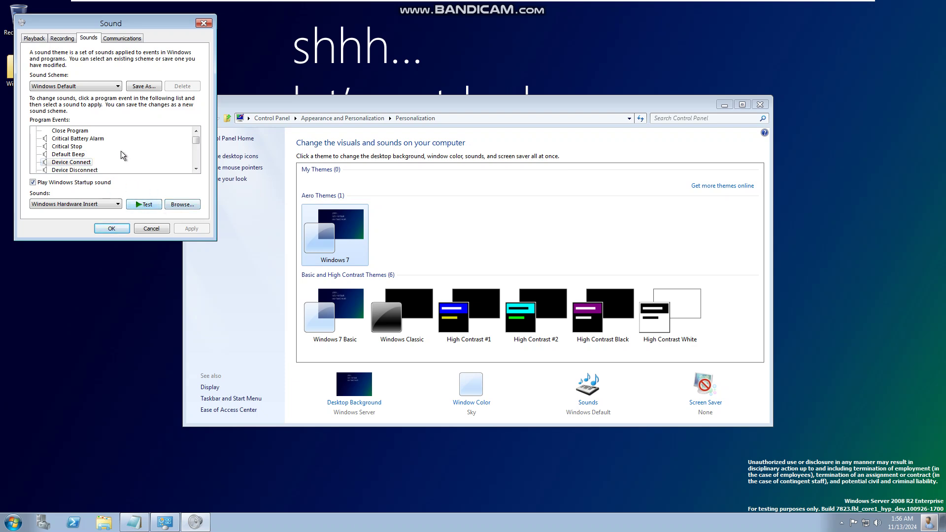
- Preview the sounds for the Device Disconnect, Device Failed to Connect, Exclamation and Exit Windows events
left_click(74, 169)
left_click(139, 170)
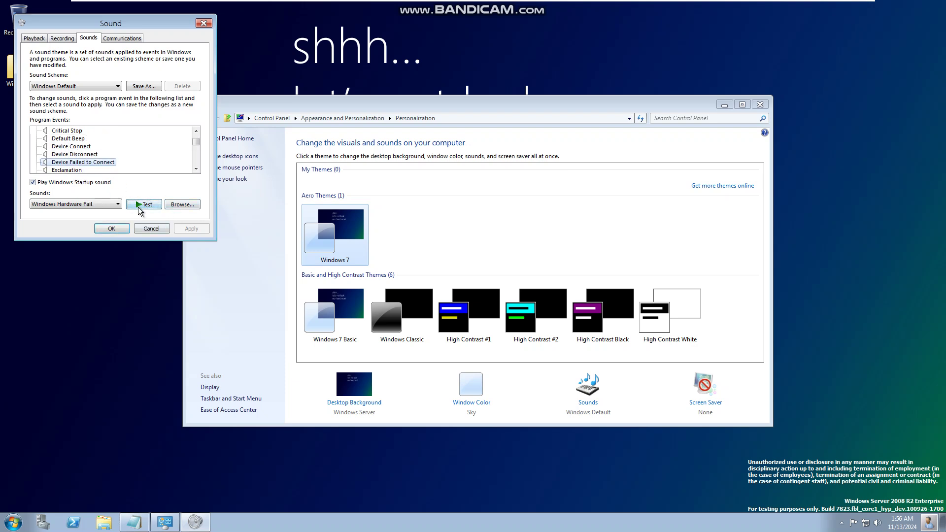
left_click(143, 204)
left_click(140, 170)
left_click(142, 204)
left_click(139, 170)
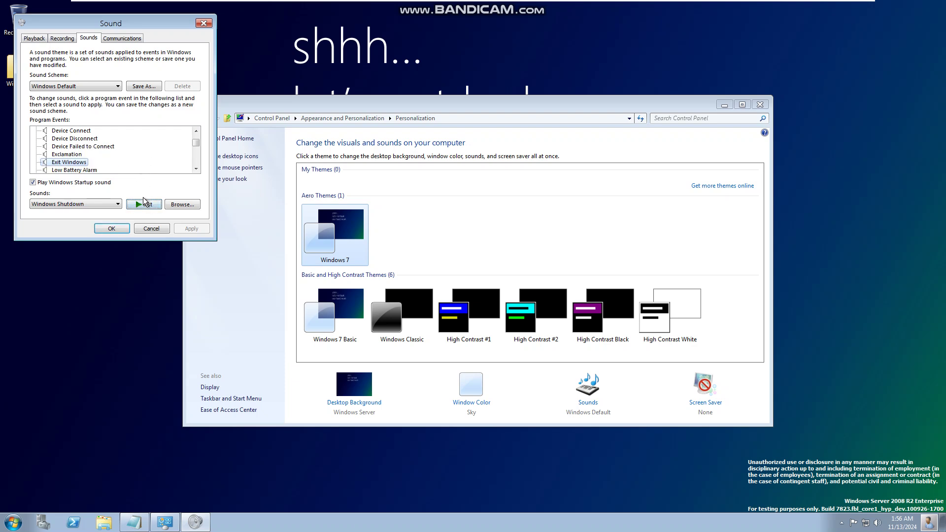
left_click(142, 204)
- Preview the sounds for the New Mail Notification, Windows Change Theme and Windows Logon events
left_click(139, 170)
left_click(139, 169)
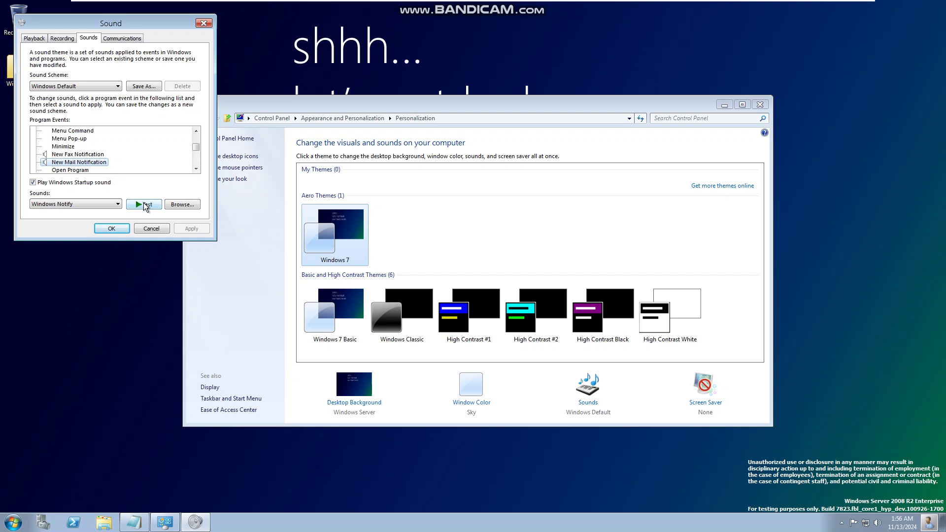
left_click(141, 157)
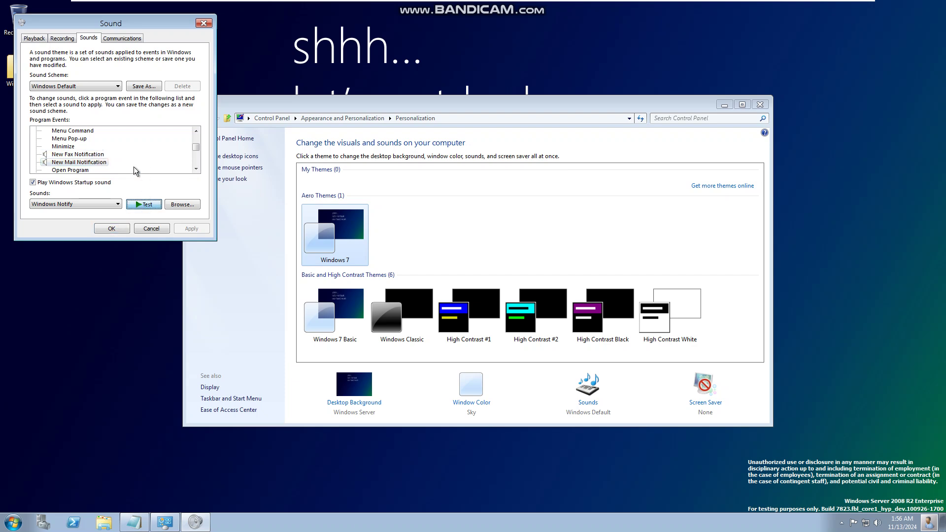
key("Down")
key("Down")
key("Down")
key("Down")
key("Down")
key("Down")
key("Down")
key("Down")
key("Down")
key("Down")
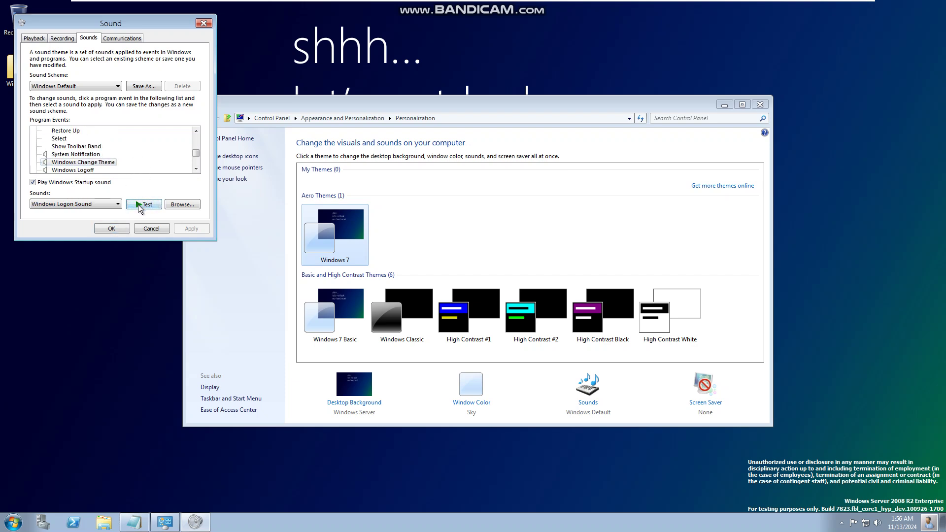
key("Down")
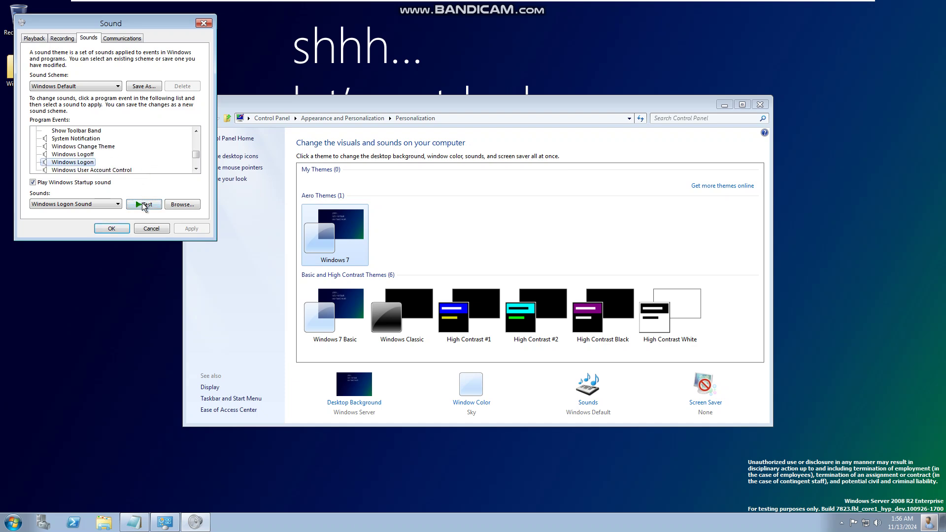
- Preview the Empty Recycle Bin and Start Navigation sounds of Windows Explorer, then accept and close the Sound settings
key("Down")
key("Down")
key("Down")
key("Down")
key("Down")
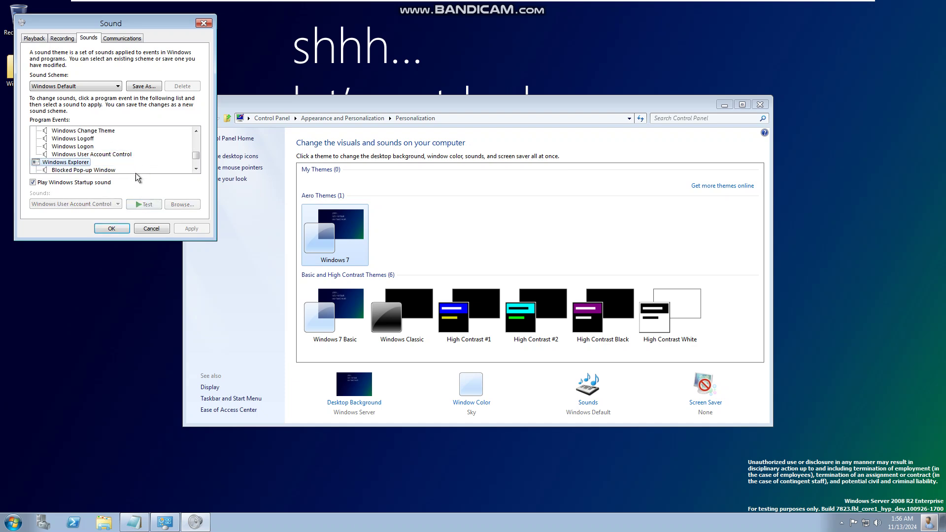
key("Down")
key("Down")
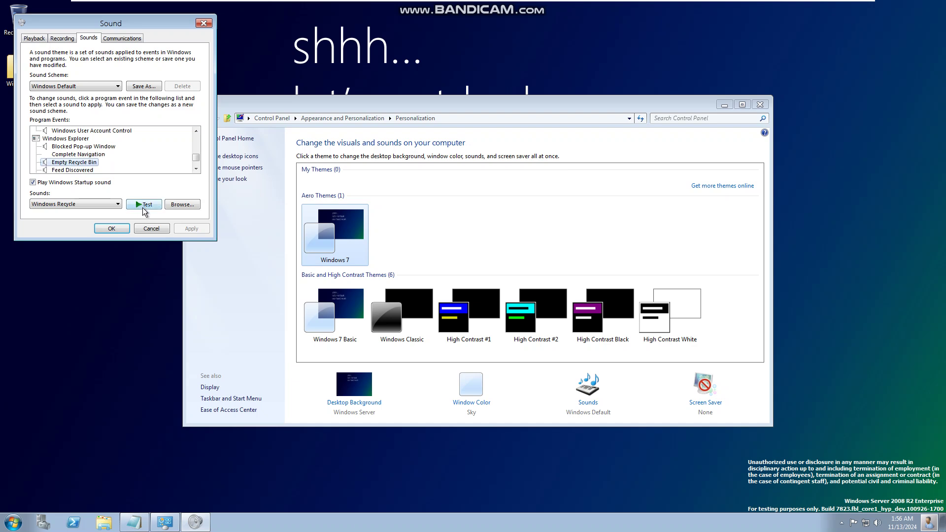
key("Down")
key("Down")
key("Down")
key("Down")
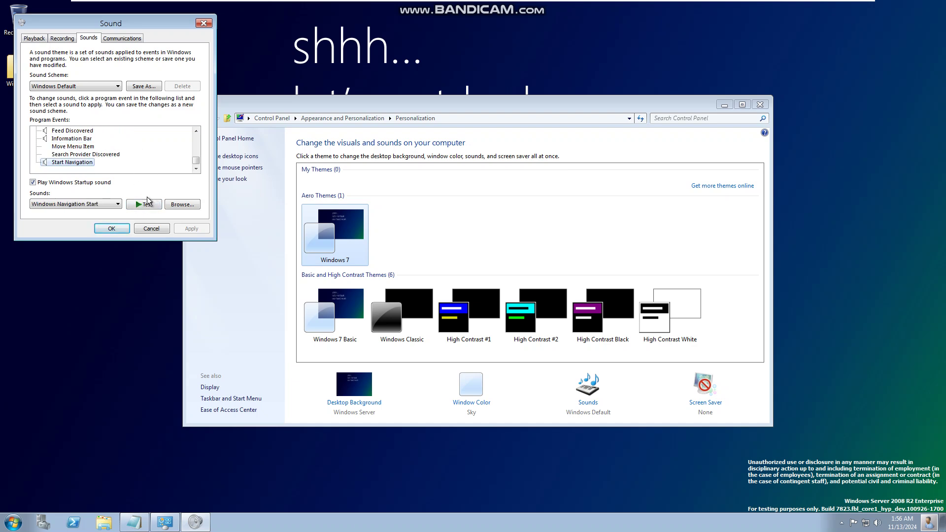
left_click(148, 202)
left_click(118, 227)
- Run winver to show the About Windows dialog and arrange it beside the Personalization window
key("super+r")
type("winv")
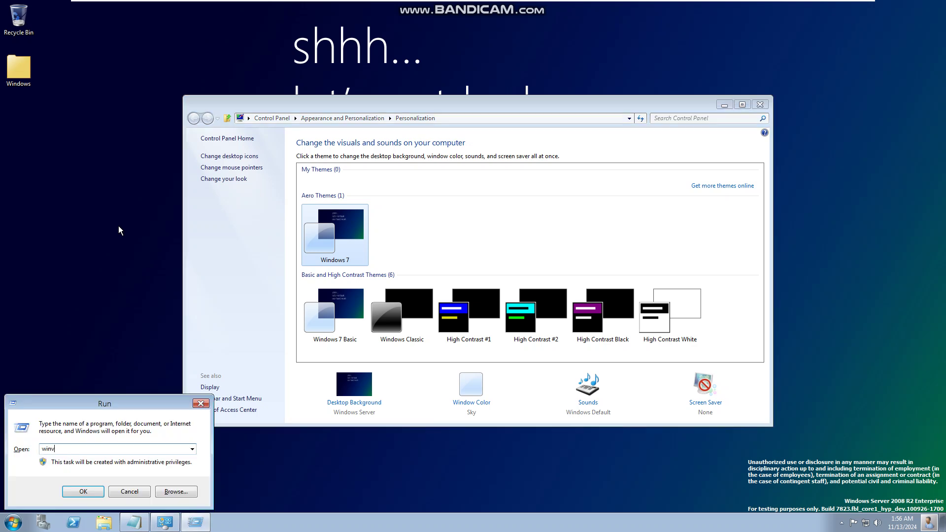
type("er")
key("Return")
left_click_drag(323, 111, 431, 106)
left_click(232, 35)
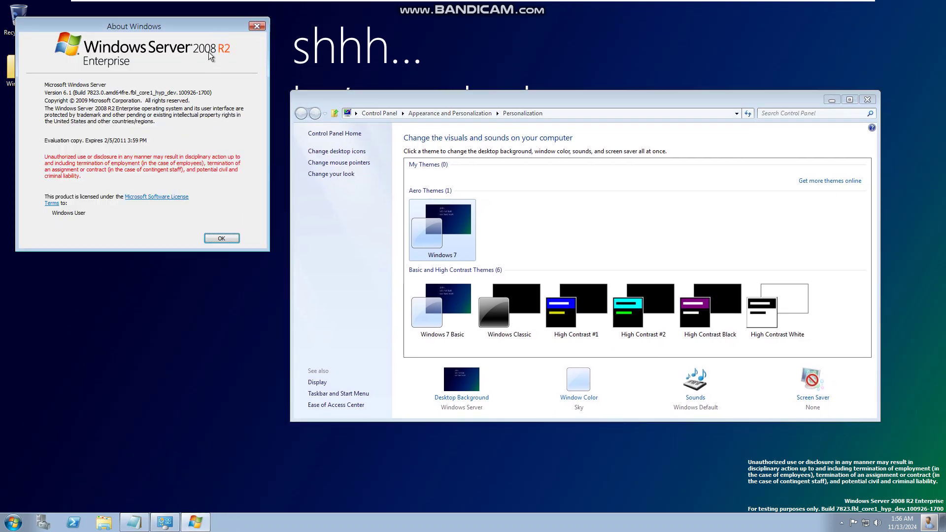
left_click_drag(210, 26, 222, 99)
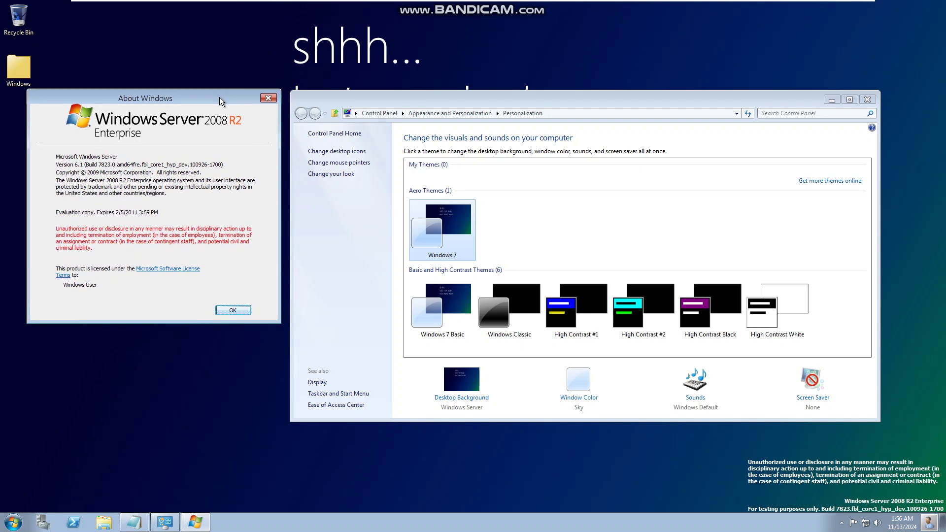
- Try the Windows Classic theme and the four High Contrast themes in turn, then reapply the Windows 7 Aero theme
left_click(415, 289)
key("Right")
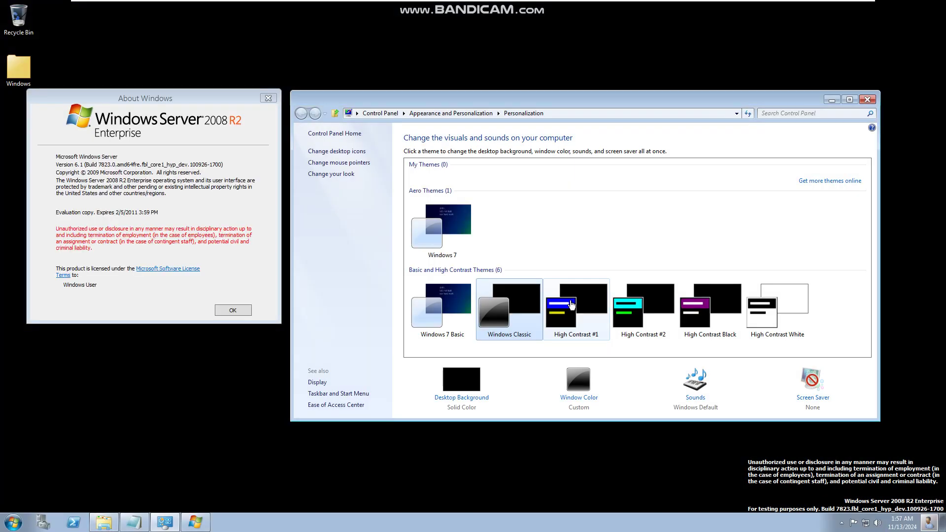
left_click(571, 304)
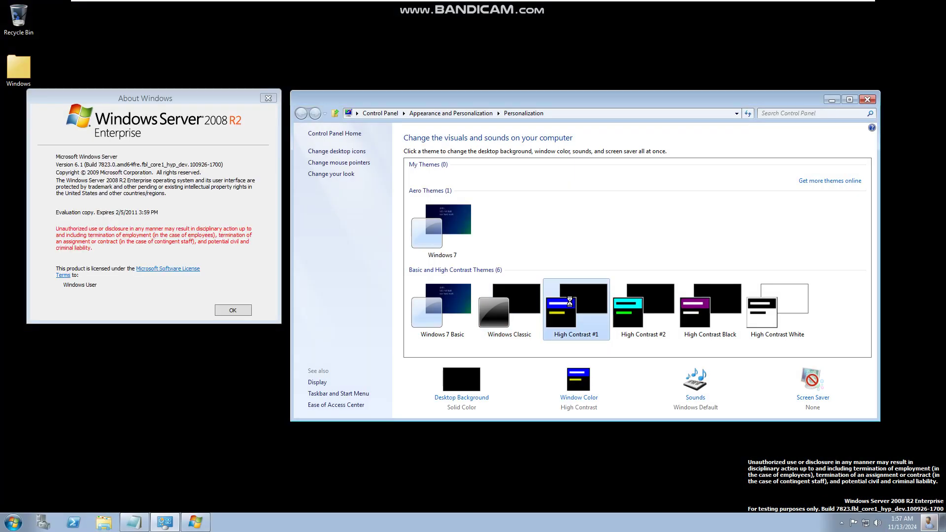
left_click(624, 300)
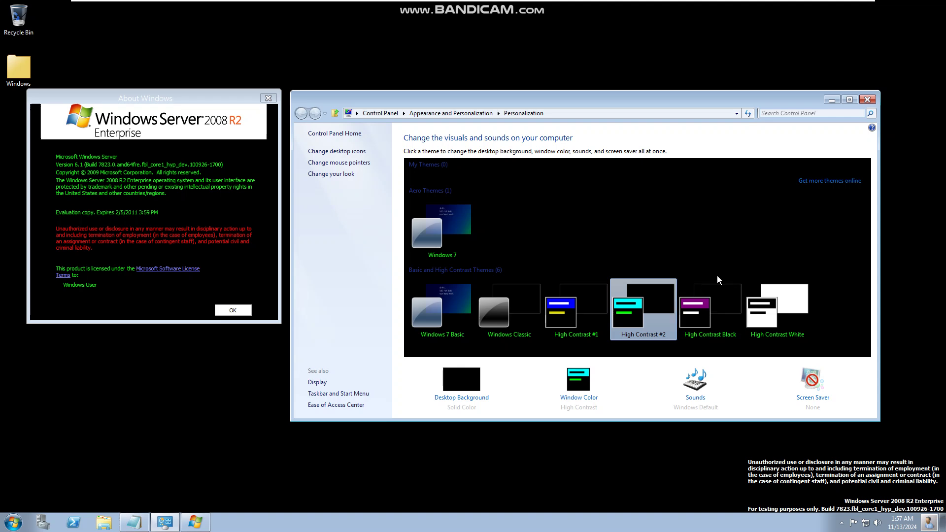
left_click(718, 296)
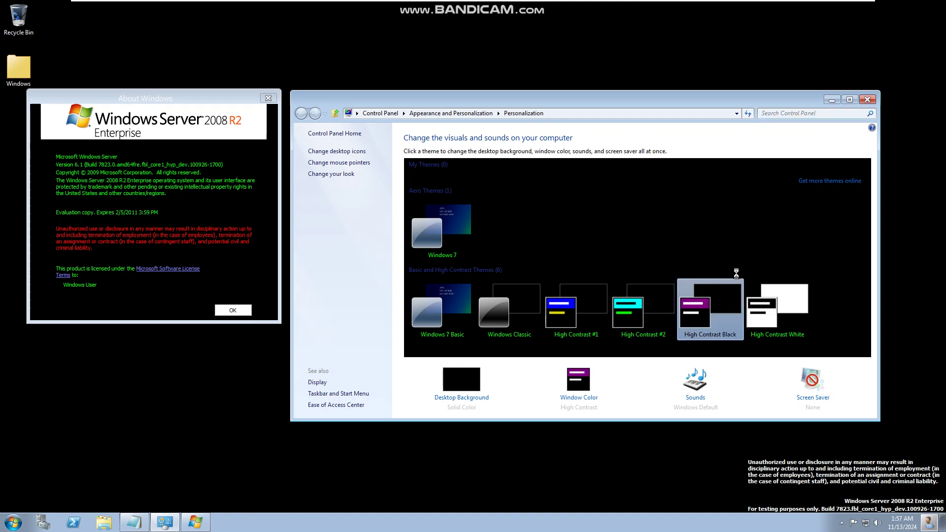
left_click(786, 292)
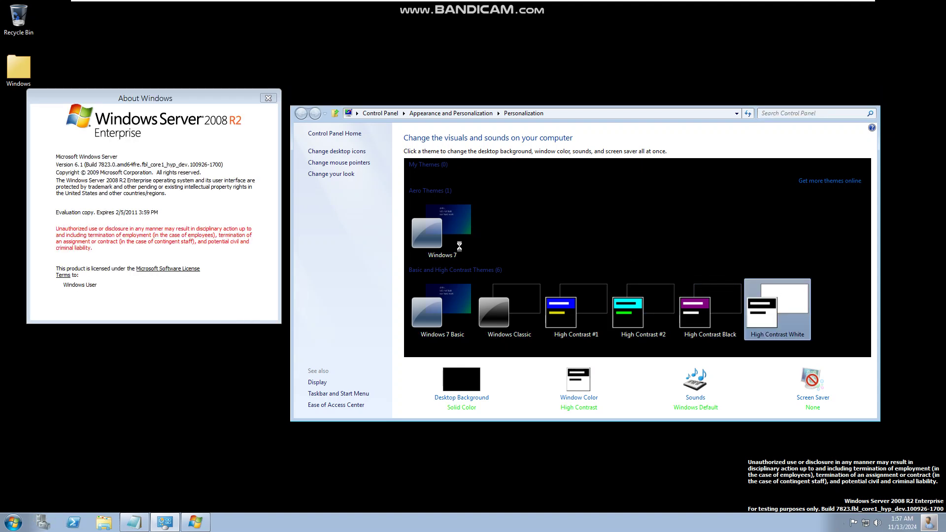
left_click(459, 246)
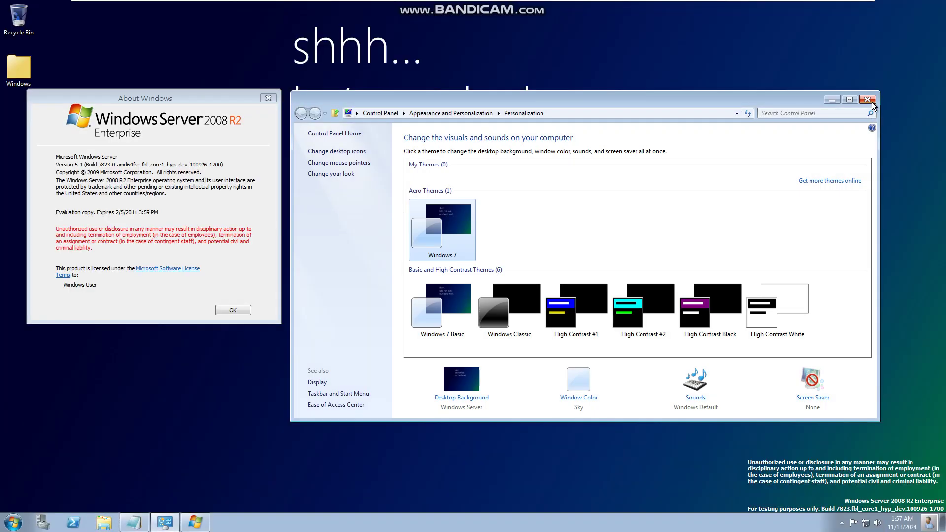
- Close the Personalization and About Windows windows, view Devices and Printers from the Start screen, then clear the desktop of windows
left_click(867, 100)
left_click(263, 98)
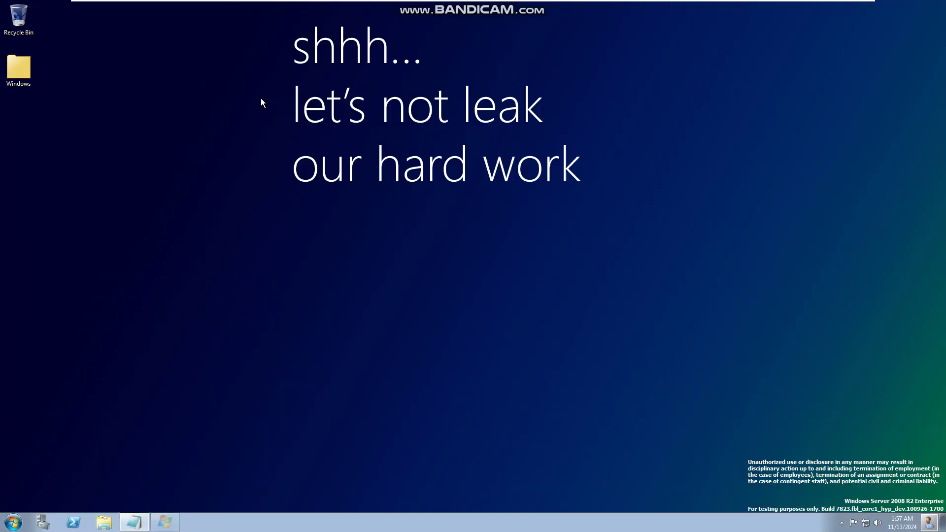
left_click(14, 523)
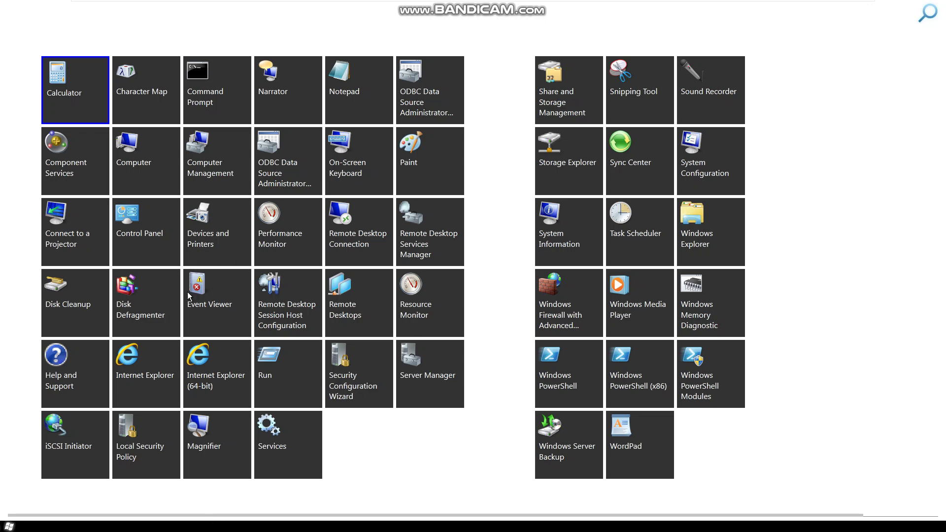
left_click(219, 210)
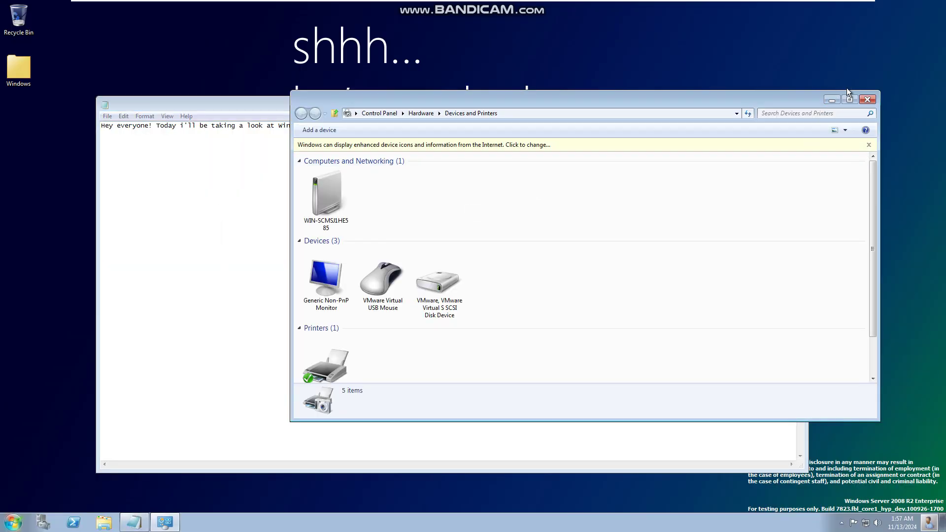
left_click(868, 100)
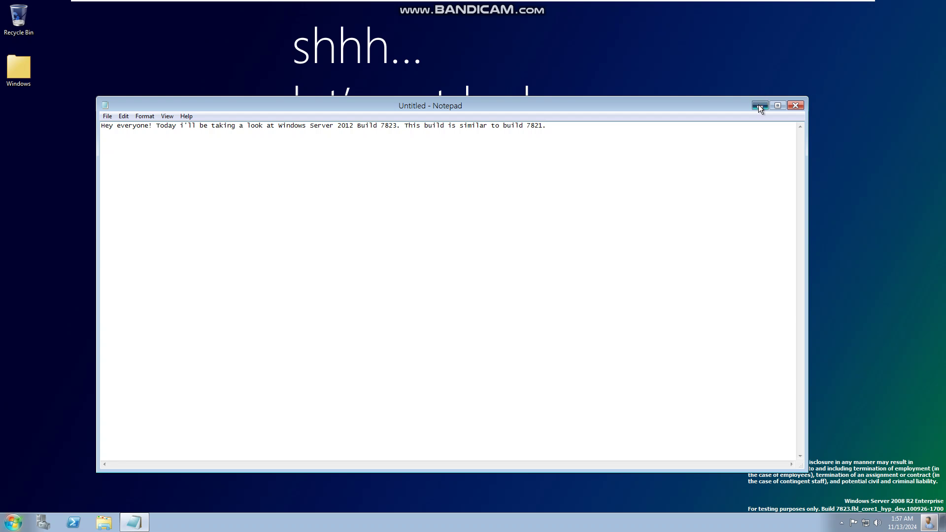
left_click(758, 105)
- View the account's My Settings and its password removal page, then close the window without removing the password
left_click(920, 526)
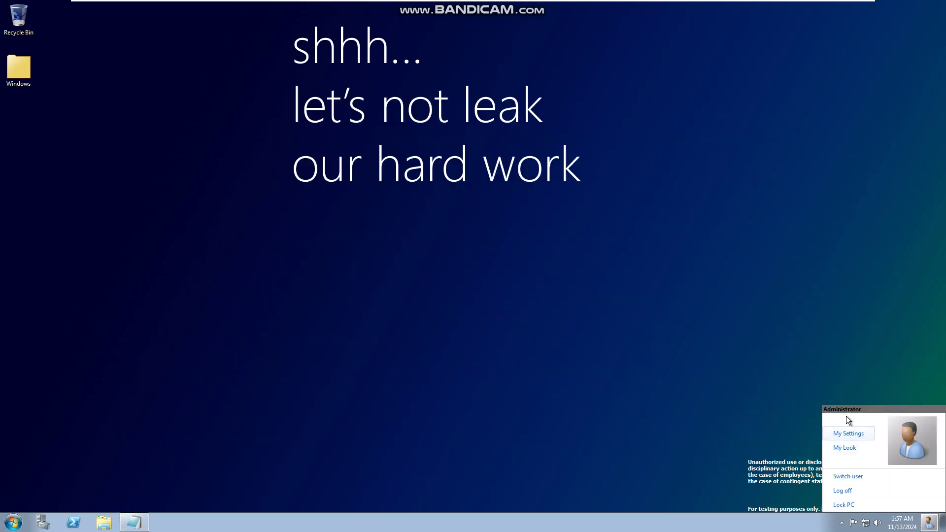
left_click(854, 432)
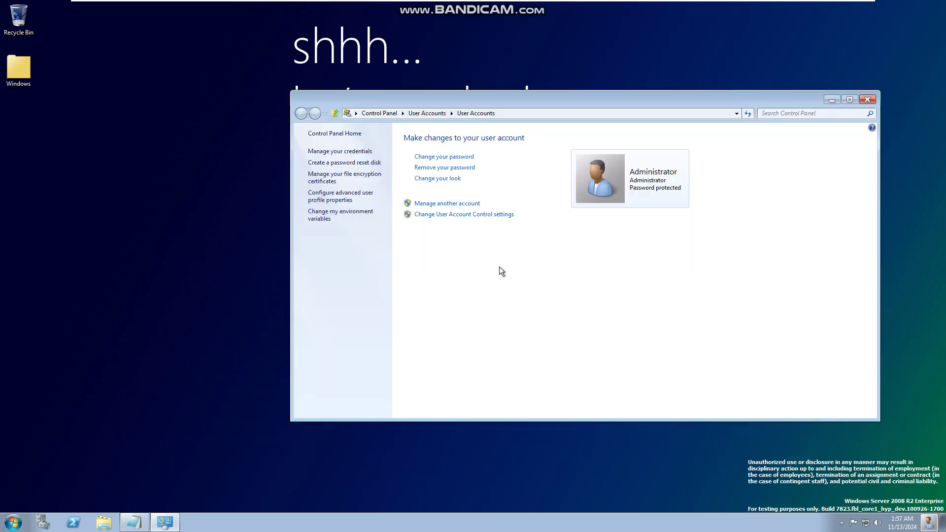
left_click(440, 169)
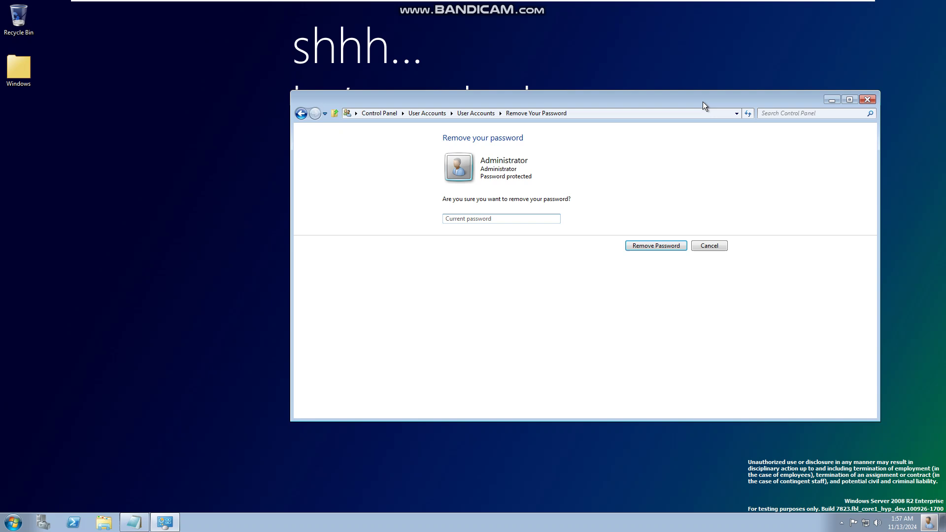
left_click(866, 99)
- Open the desktop background settings through Personalize, save them as they are and close the window
right_click(554, 197)
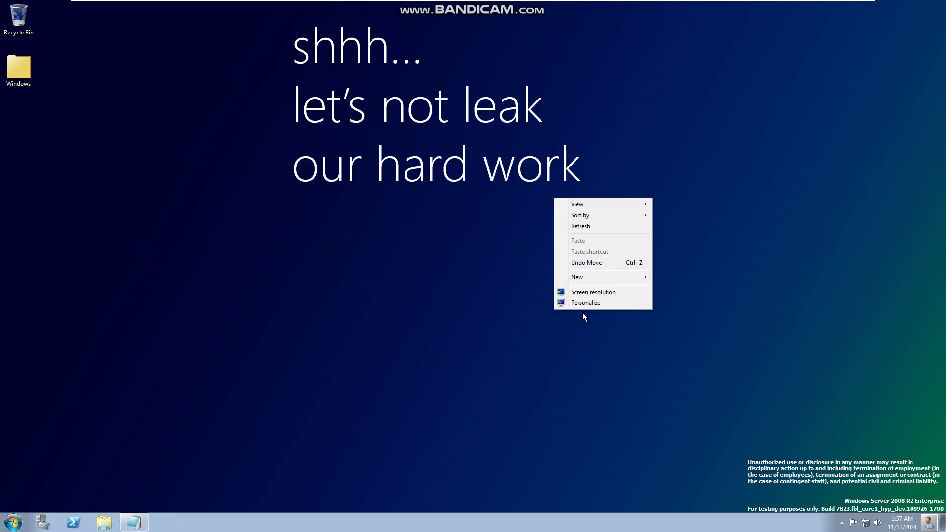
left_click(584, 302)
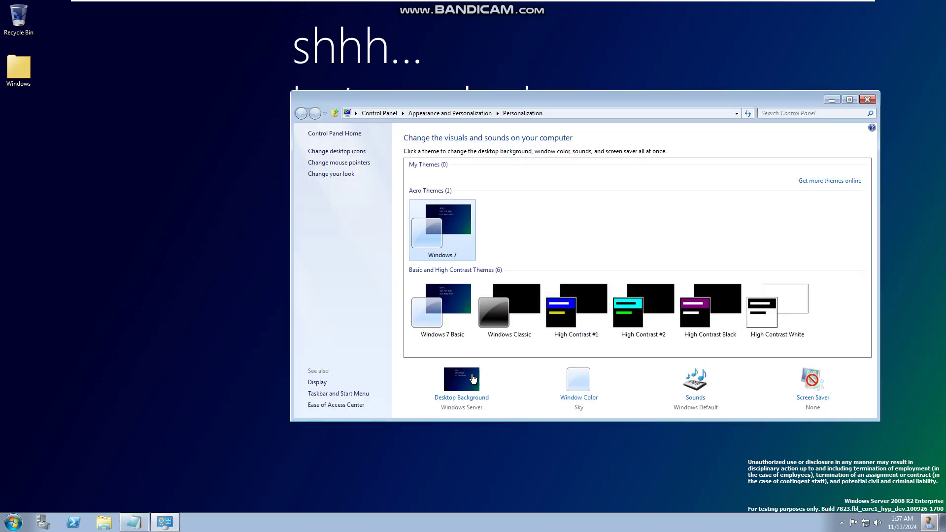
left_click(491, 372)
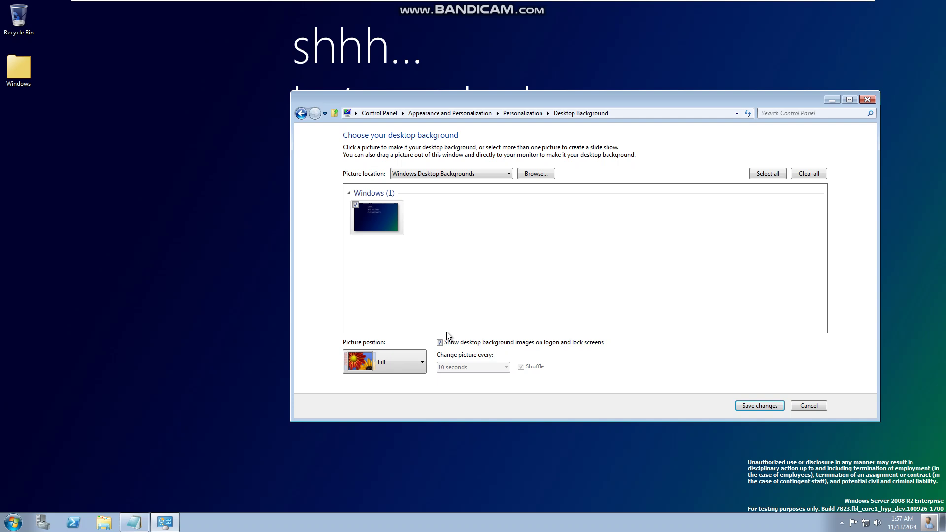
left_click(754, 405)
left_click(867, 99)
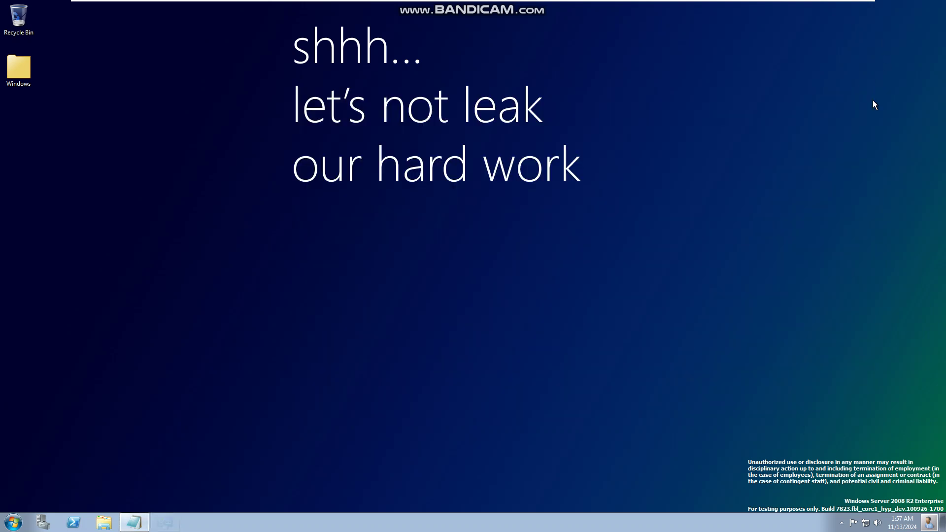
- View the available account picture tiles under My Look, then close the window without choosing one
left_click(929, 521)
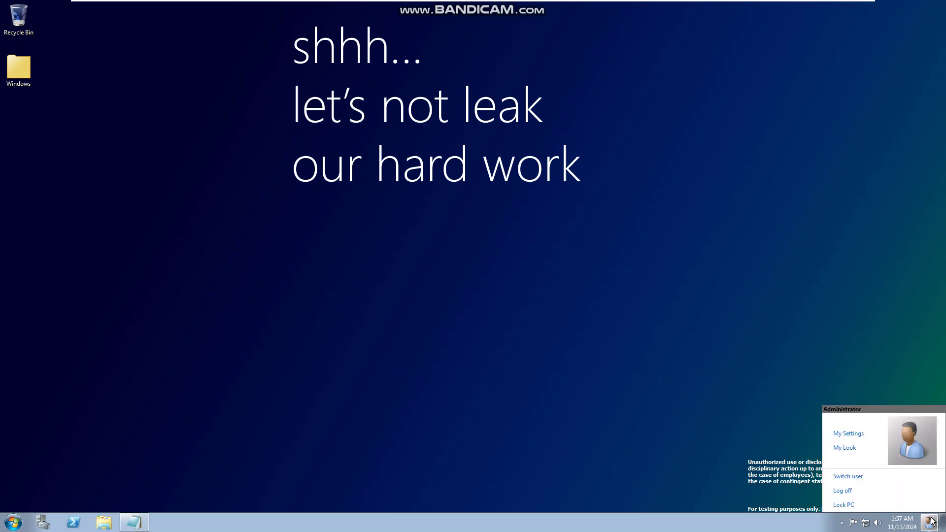
left_click(851, 450)
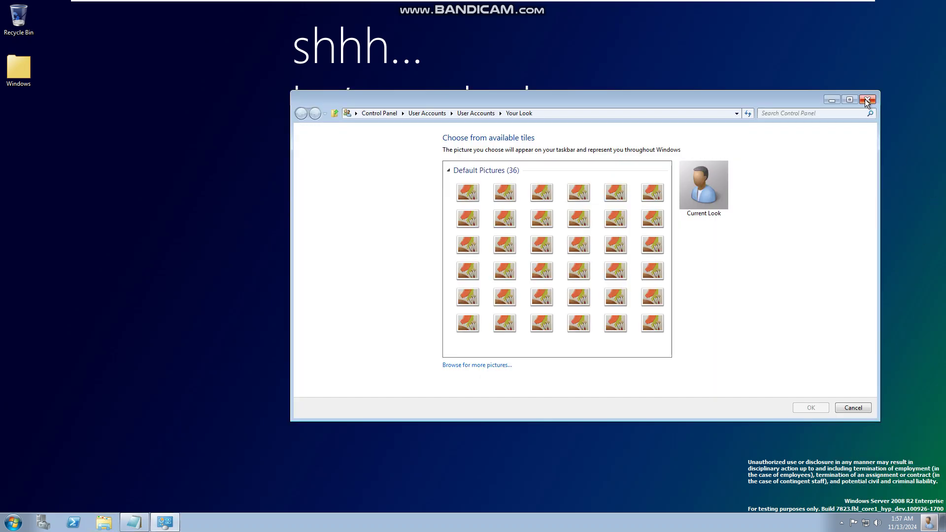
left_click(867, 100)
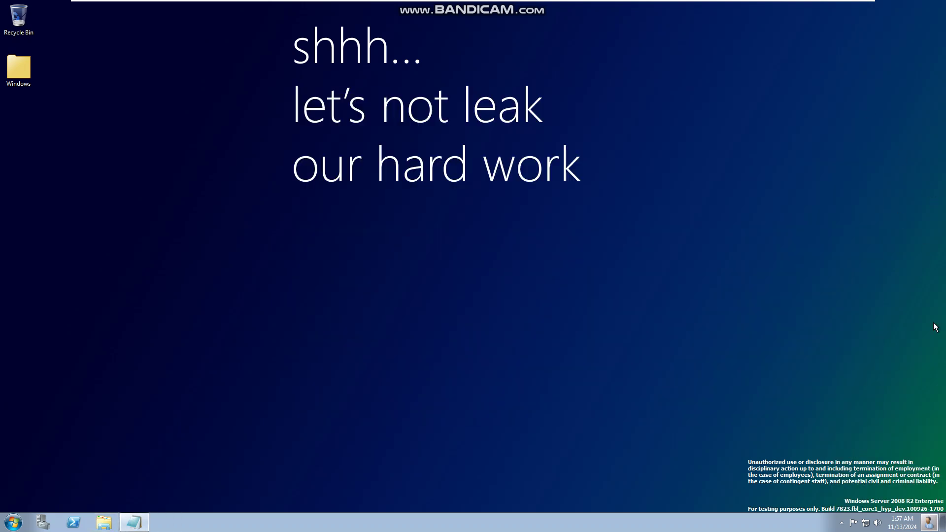
- Lock the PC, then unlock it by entering the account password
left_click(929, 521)
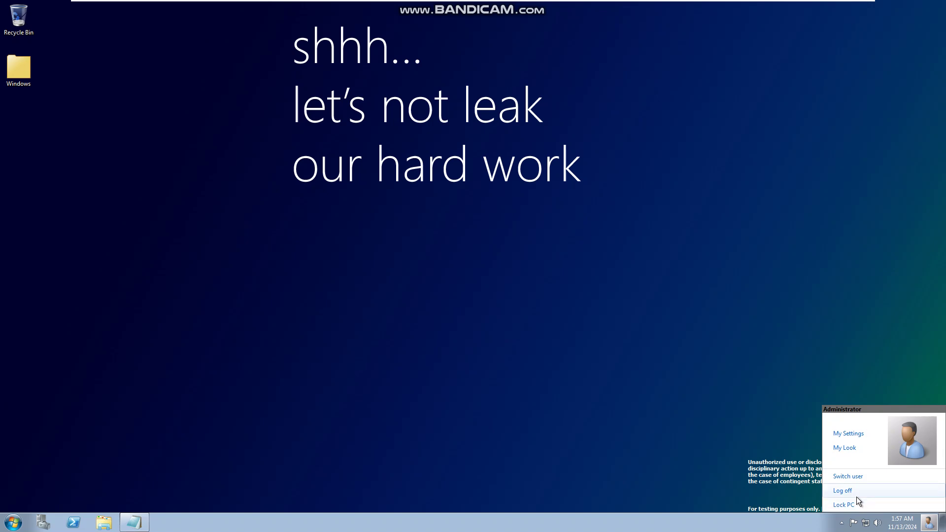
left_click(862, 505)
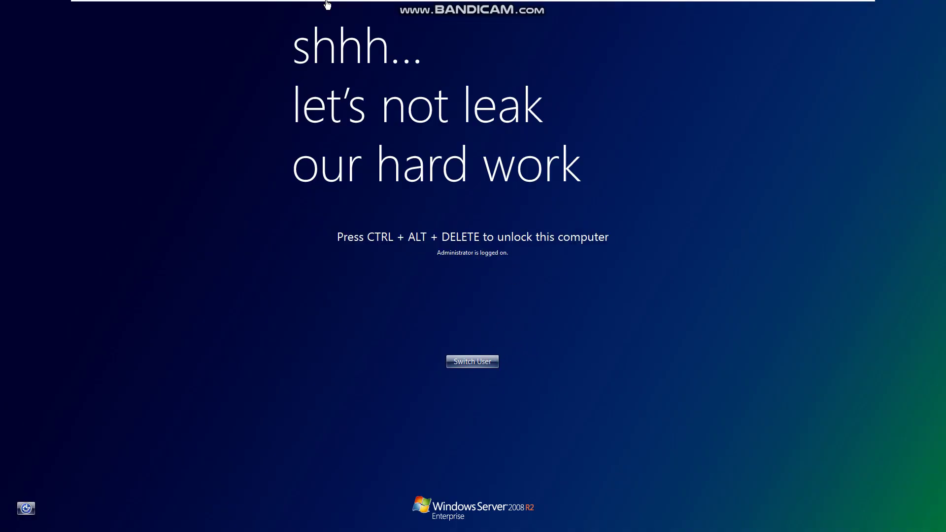
mouse_move(326, 15)
left_click(279, 9)
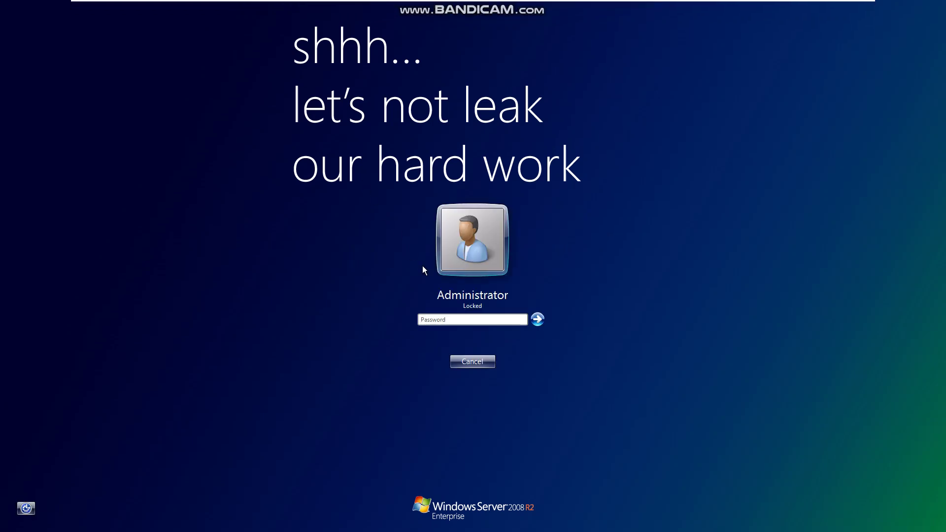
type("•")
key("Return")
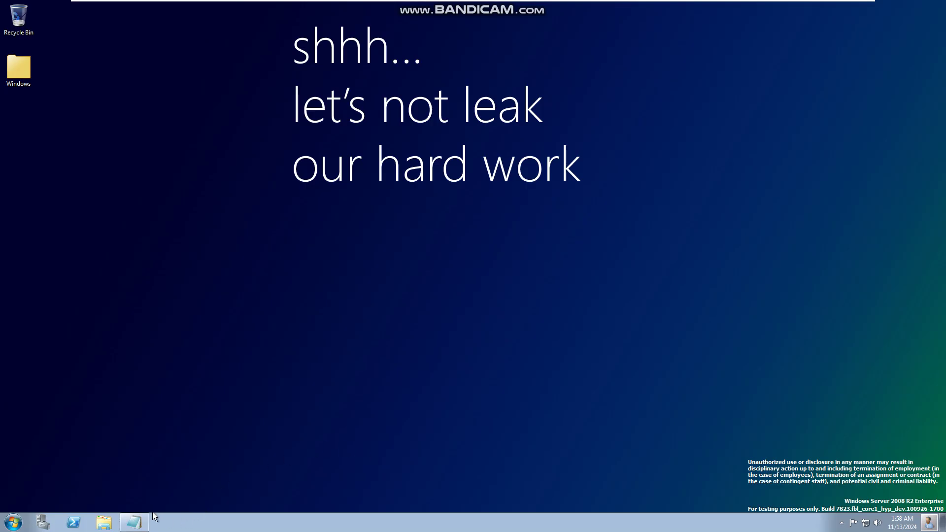
- Restore the Notepad window and delete all of its text
left_click(134, 522)
key("ctrl+a")
key("Delete")
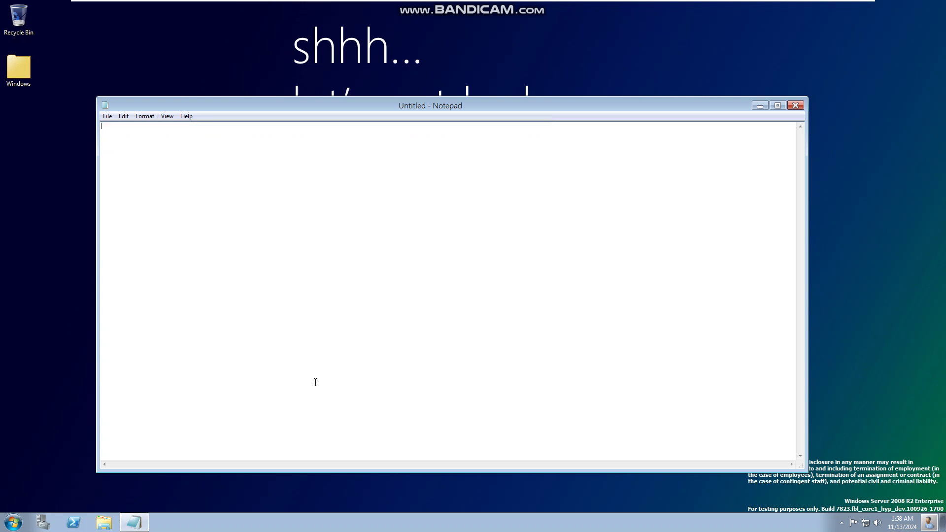